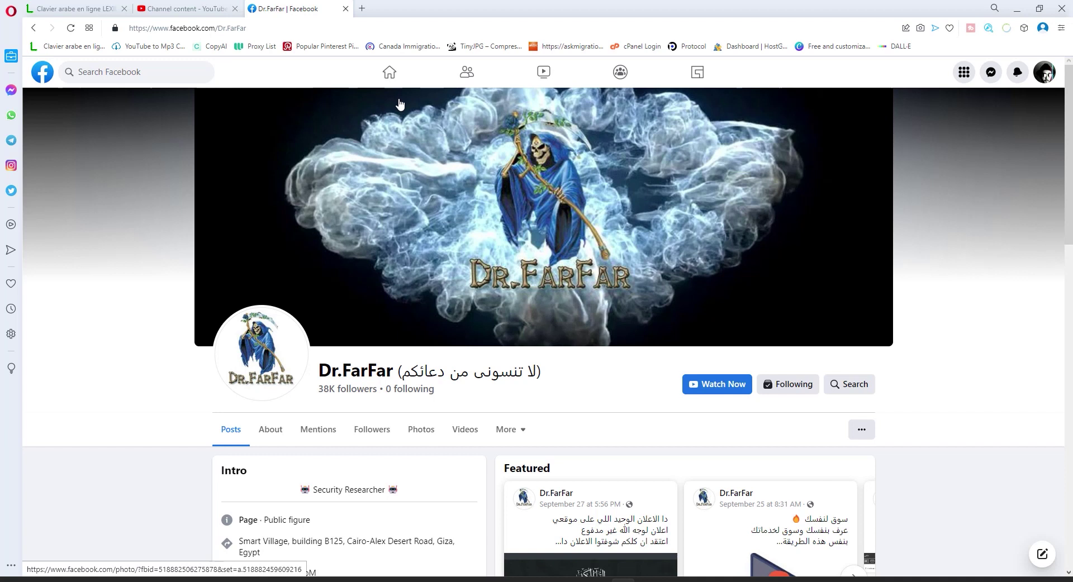
- Add a campaign named 'youtube' and continue into its Get Started page
{"action": "left_click", "coordinate": [574, 512]}
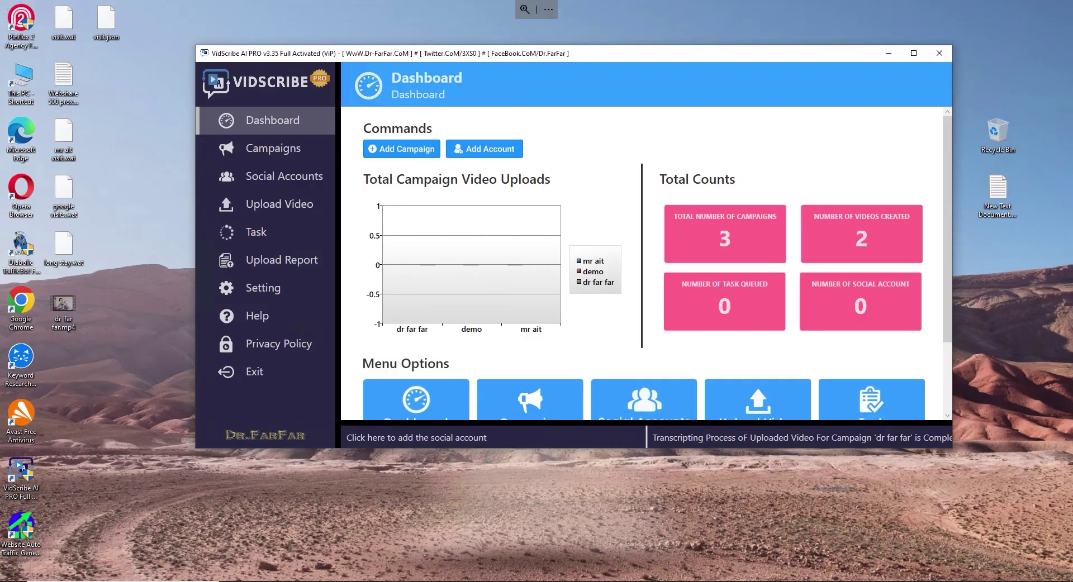
{"action": "mouse_move", "coordinate": [600, 50]}
{"action": "left_mouse_down"}
{"action": "mouse_move", "coordinate": [520, 45]}
{"action": "mouse_move", "coordinate": [588, 65]}
{"action": "mouse_move", "coordinate": [592, 97]}
{"action": "mouse_move", "coordinate": [615, 84]}
{"action": "mouse_move", "coordinate": [615, 65]}
{"action": "left_mouse_up"}
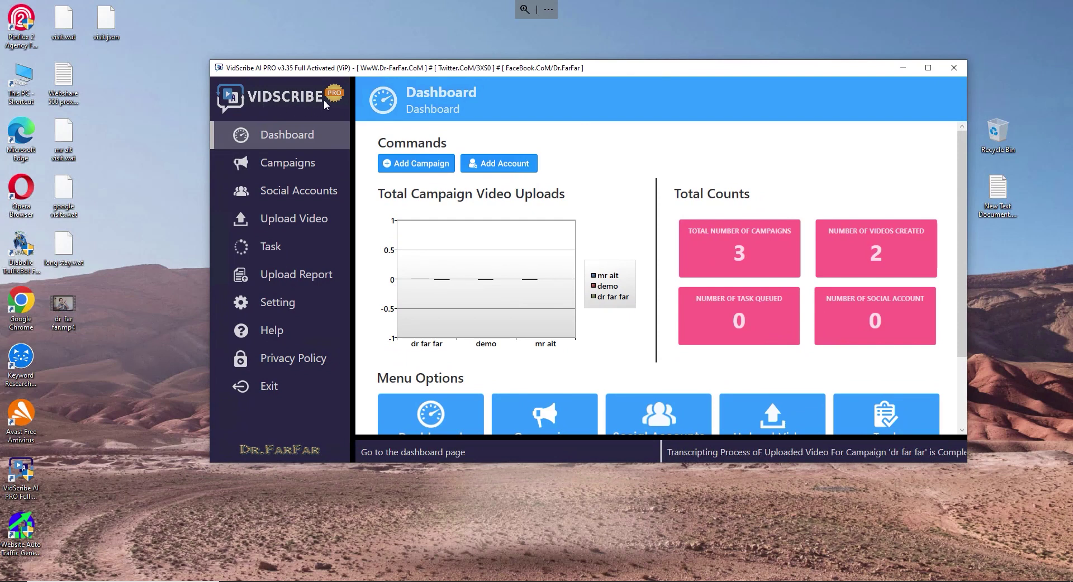
{"action": "left_click_drag", "start_coordinate": [447, 72], "coordinate": [417, 59]}
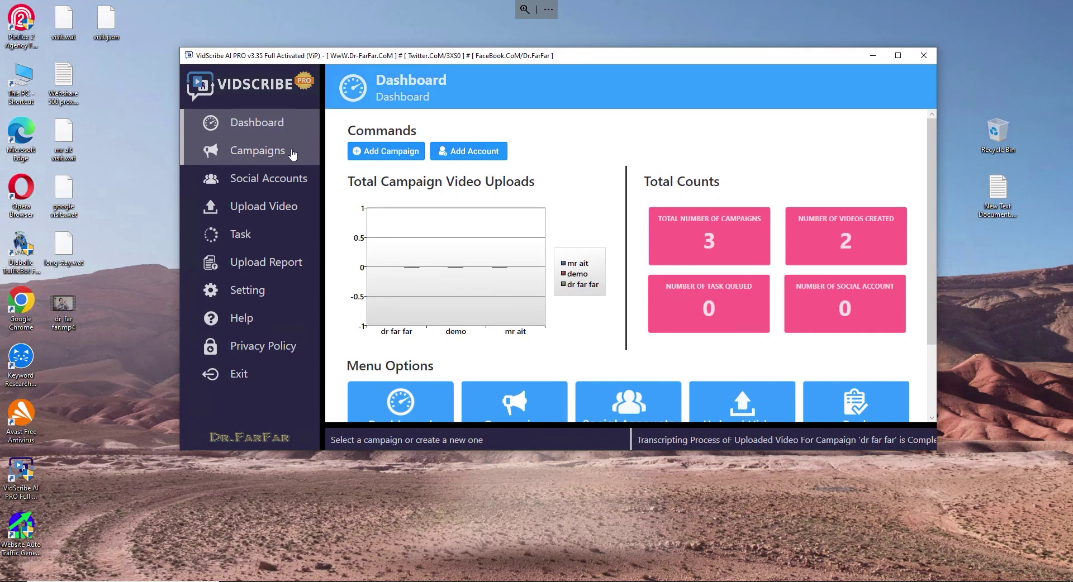
{"action": "left_click", "coordinate": [249, 158]}
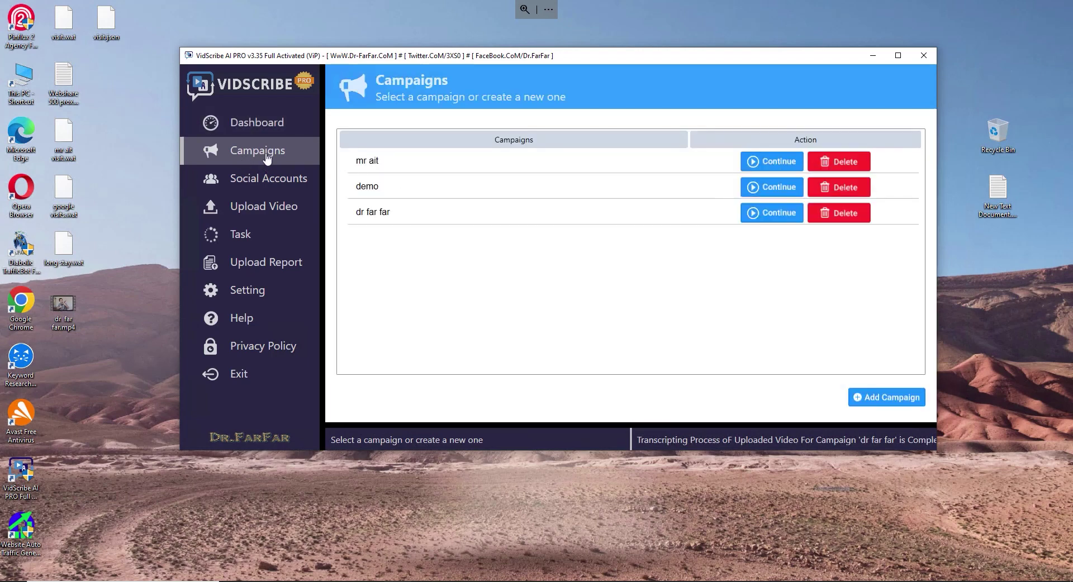
{"action": "left_click", "coordinate": [896, 400]}
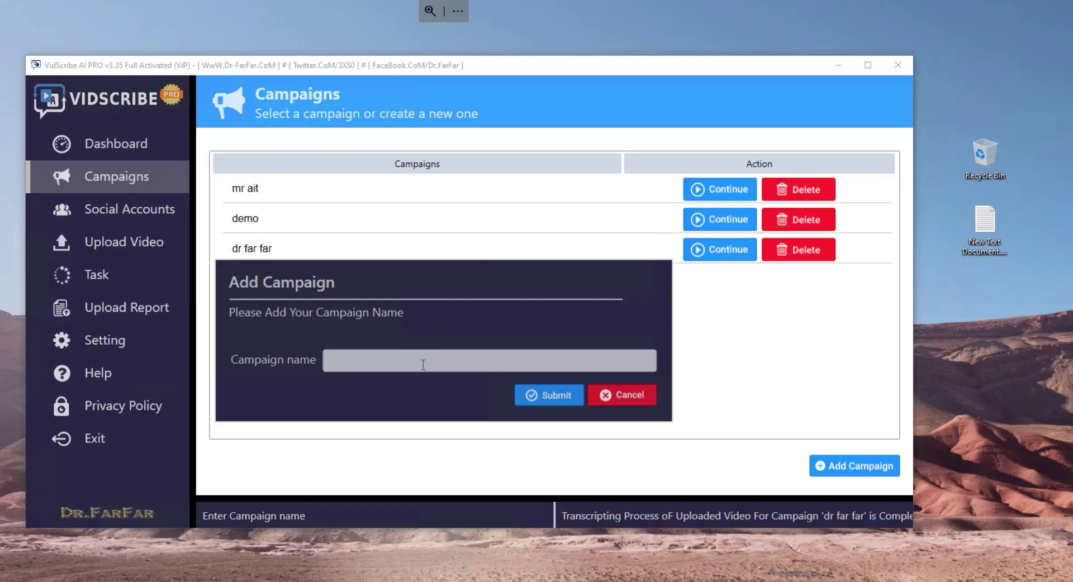
{"action": "type", "text": "youtube"}
{"action": "left_click", "coordinate": [562, 396]}
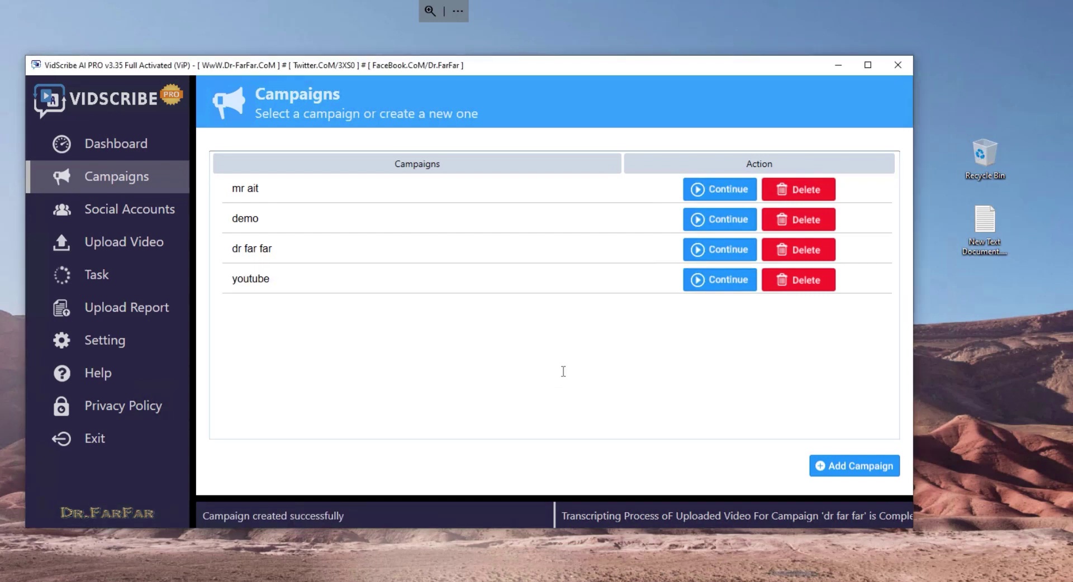
{"action": "left_click", "coordinate": [699, 282]}
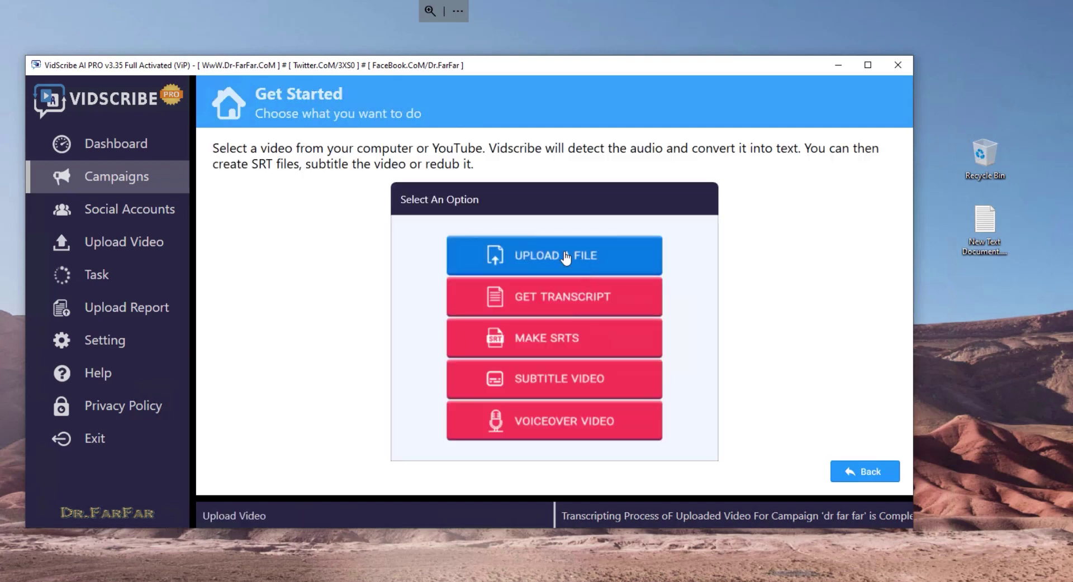
{"action": "left_click", "coordinate": [537, 264]}
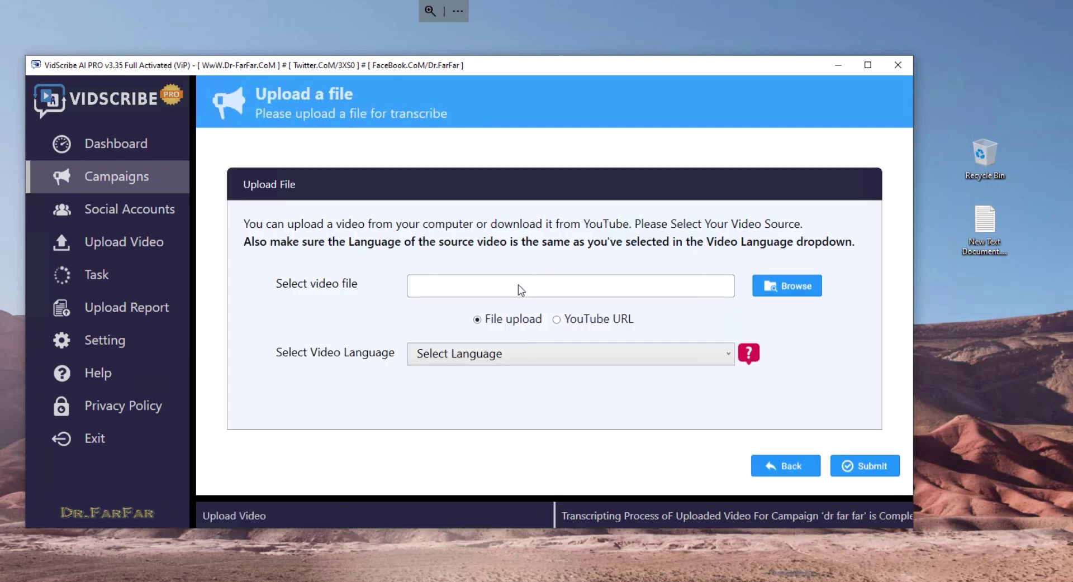
{"action": "left_click", "coordinate": [756, 295]}
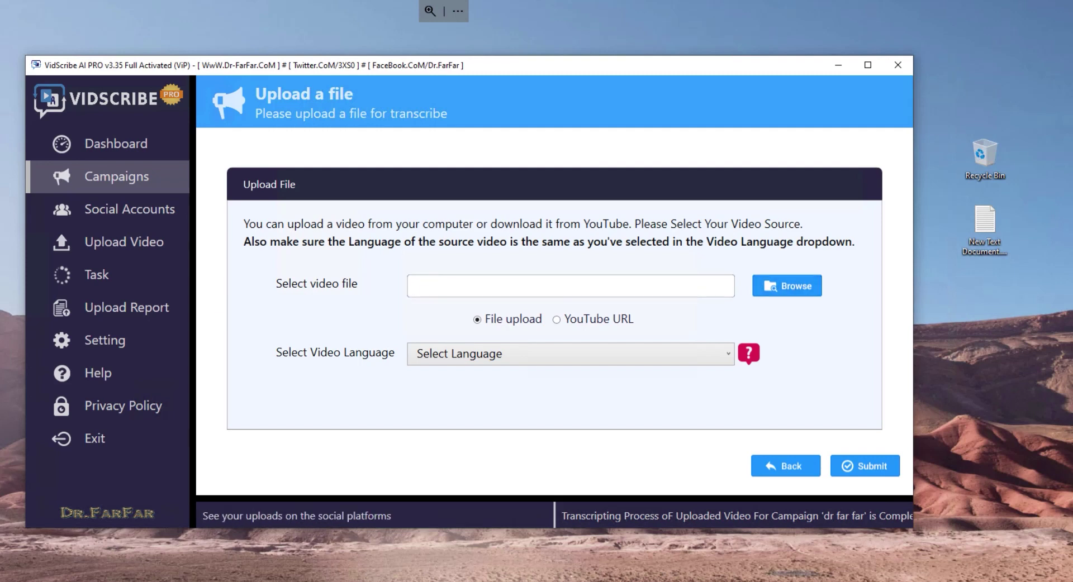
{"action": "left_click", "coordinate": [557, 321]}
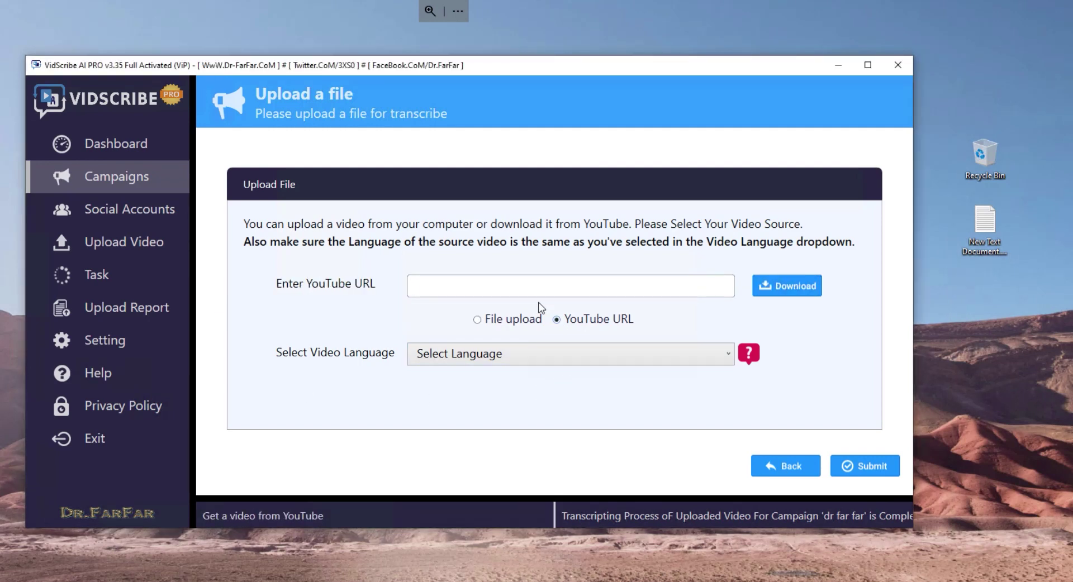
{"action": "left_click", "coordinate": [534, 288]}
{"action": "type", "text": "https://youtu.be/BQpzhpImj8U"}
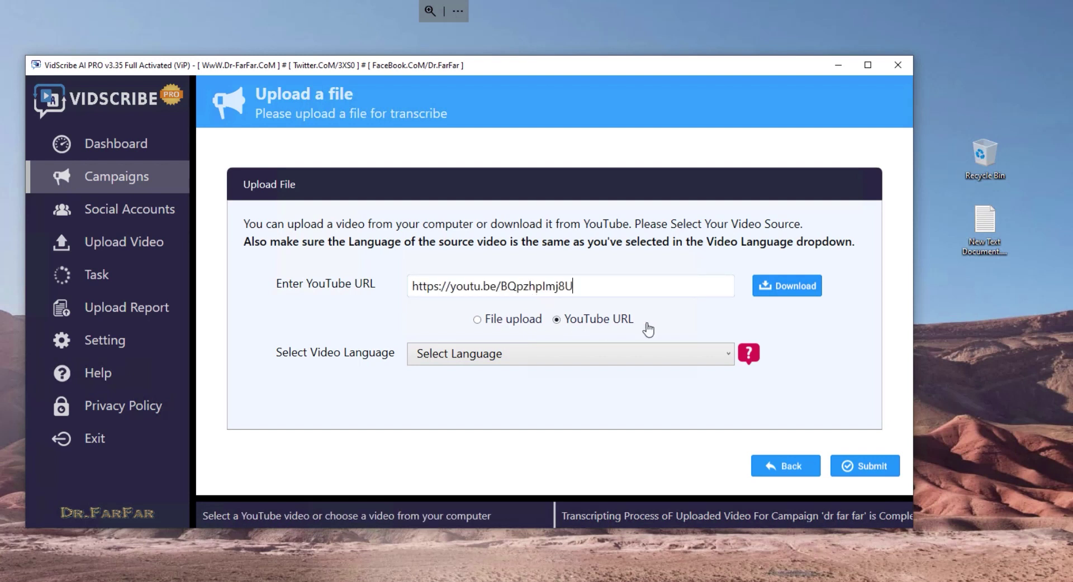
- Set the video language to Arabic - Gulf and submit, dismissing the download-first warning
{"action": "left_click", "coordinate": [626, 362]}
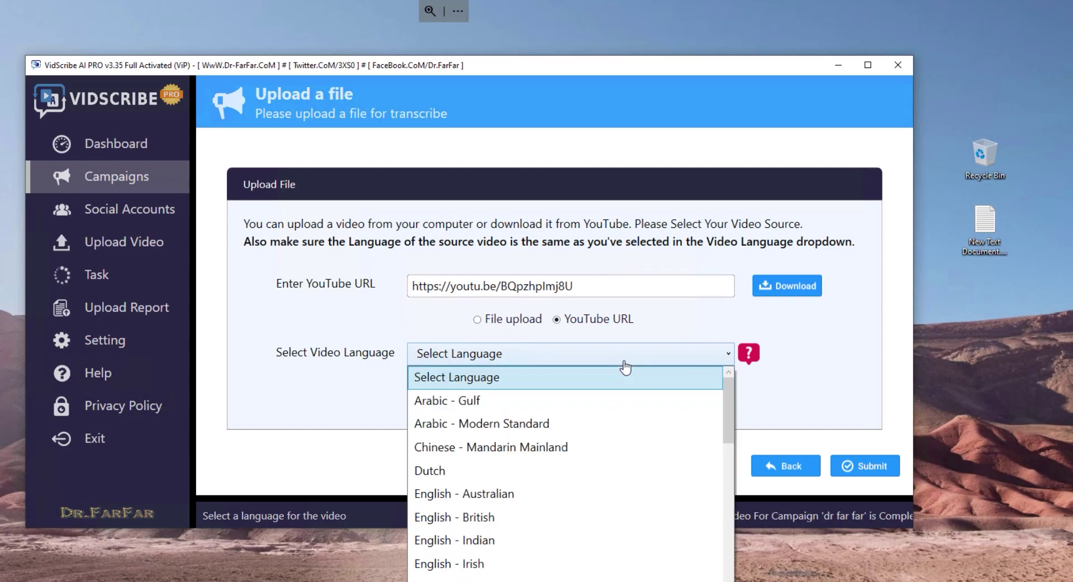
{"action": "scroll", "coordinate": [514, 486], "scroll_direction": "down", "scroll_amount": 3}
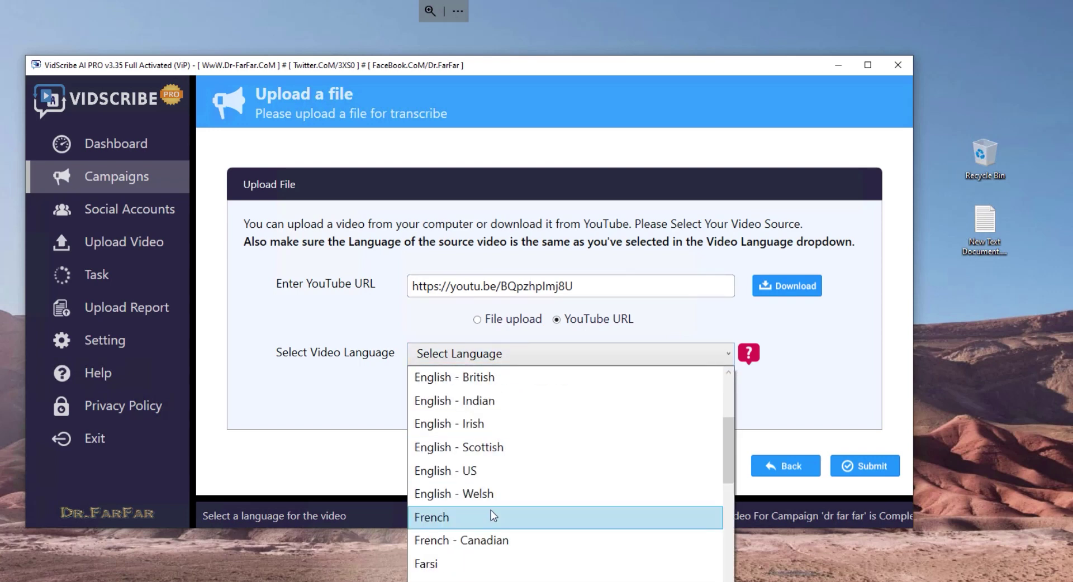
{"action": "scroll", "coordinate": [498, 512], "scroll_direction": "down", "scroll_amount": 5}
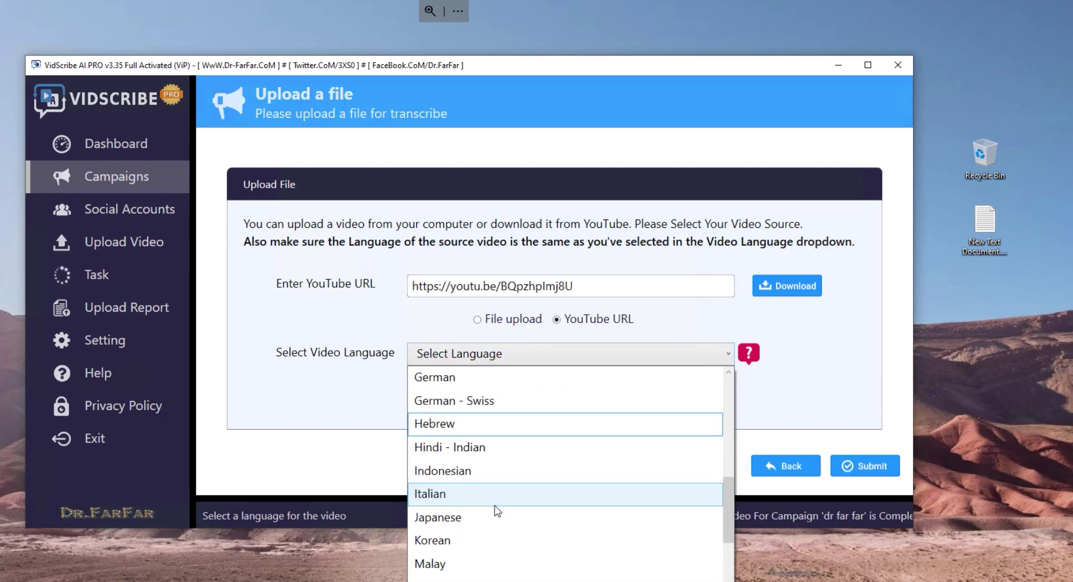
{"action": "scroll", "coordinate": [498, 512], "scroll_direction": "up", "scroll_amount": 8}
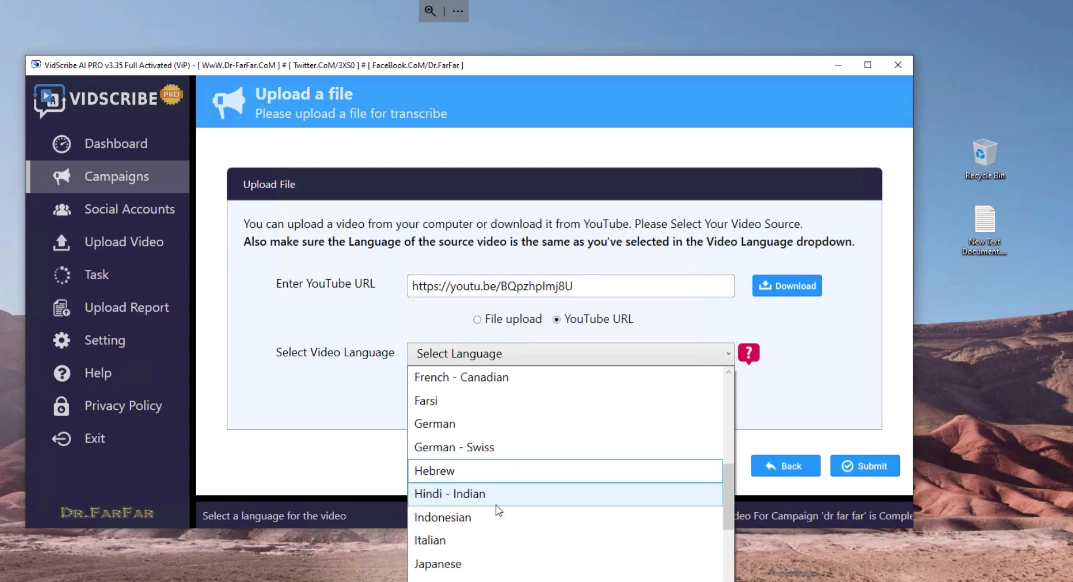
{"action": "left_click", "coordinate": [502, 400]}
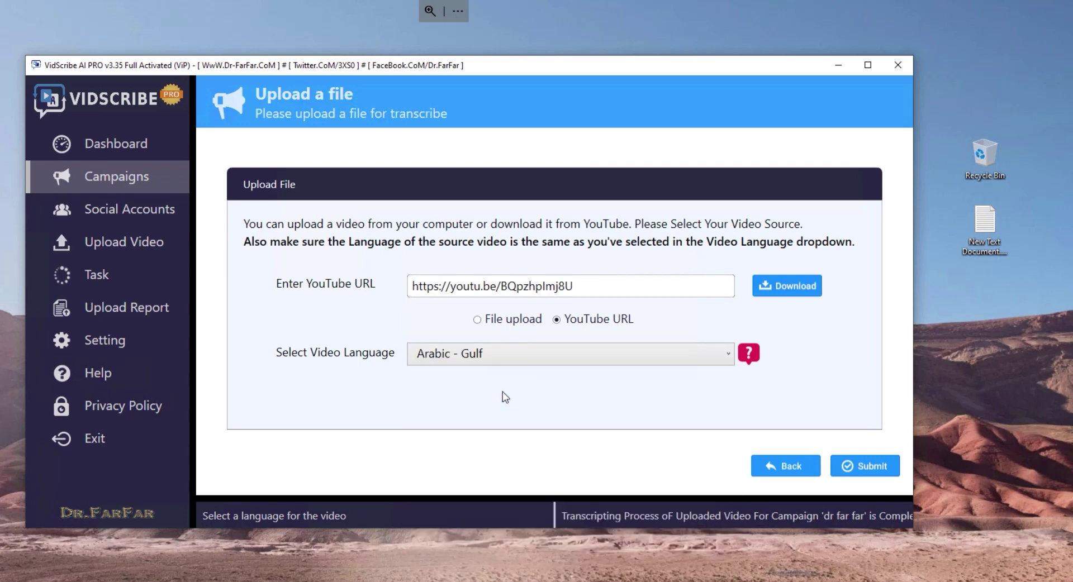
{"action": "left_click", "coordinate": [876, 467]}
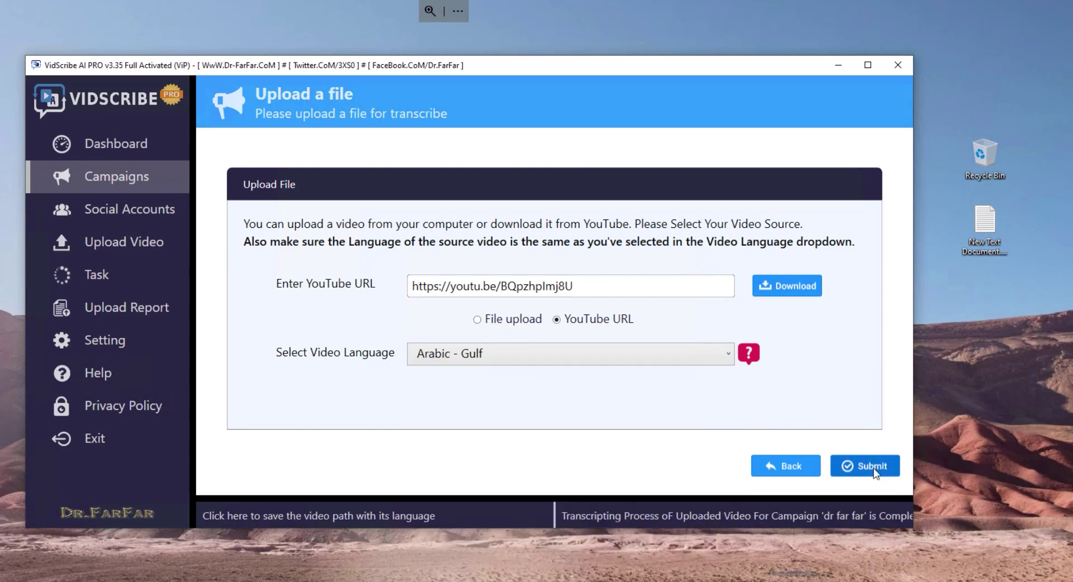
{"action": "left_click", "coordinate": [514, 393]}
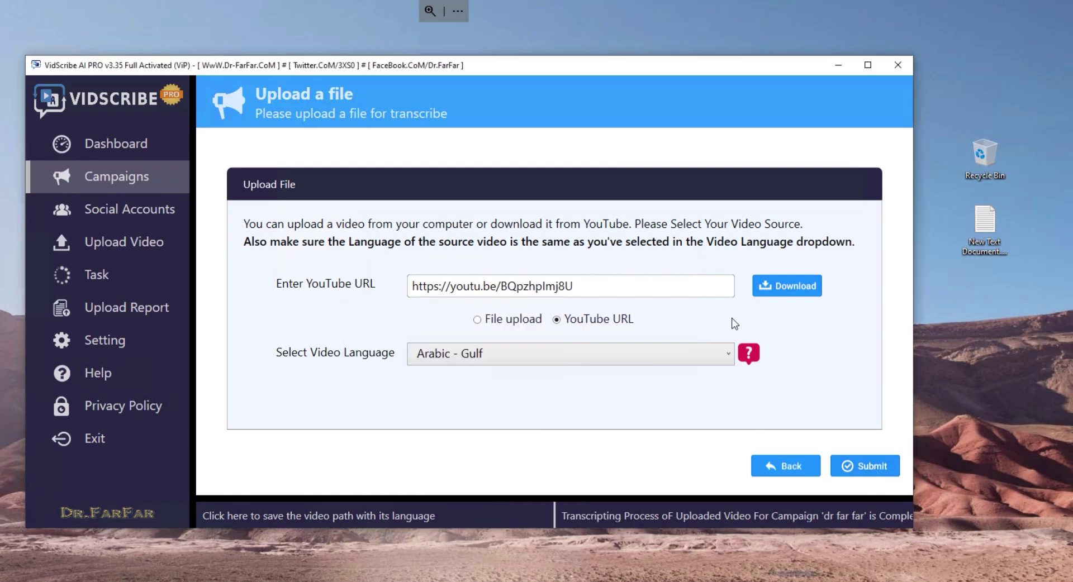
- Download the YouTube video to the Desktop as 'pinfx ar.mp4'
{"action": "left_click", "coordinate": [813, 291]}
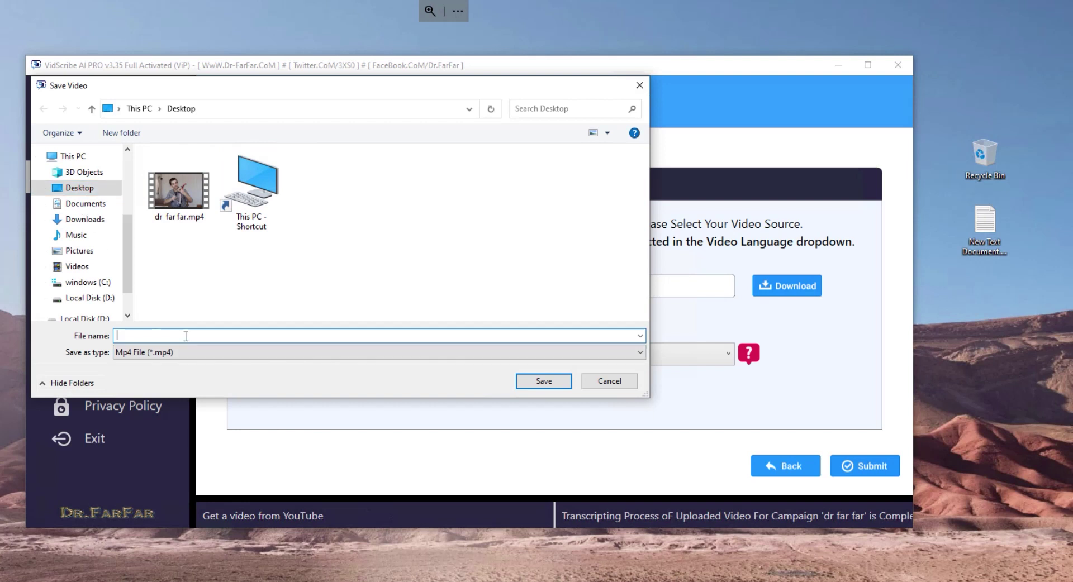
{"action": "type", "text": "pin"}
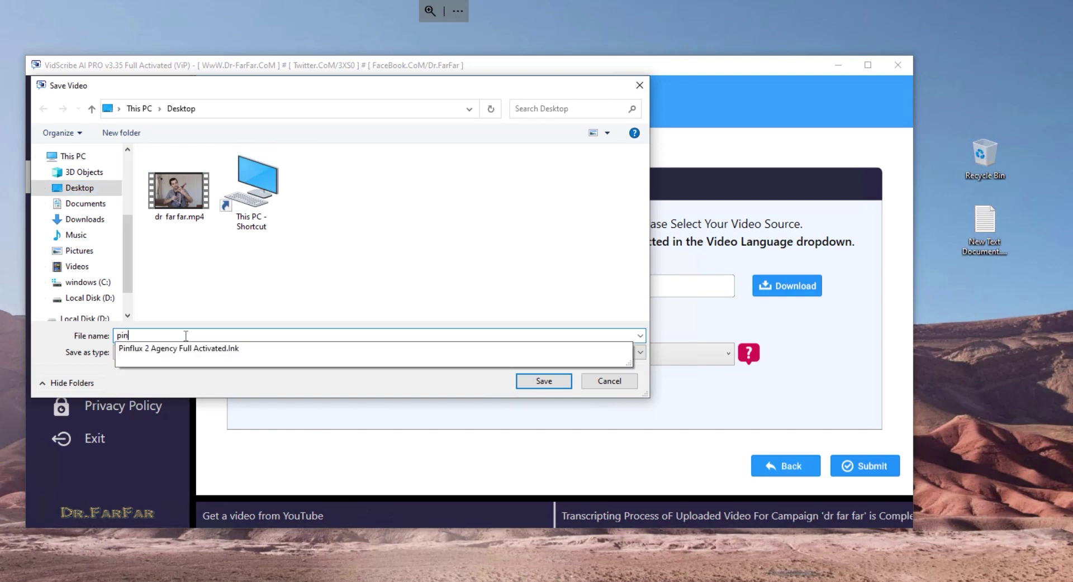
{"action": "type", "text": "fx"}
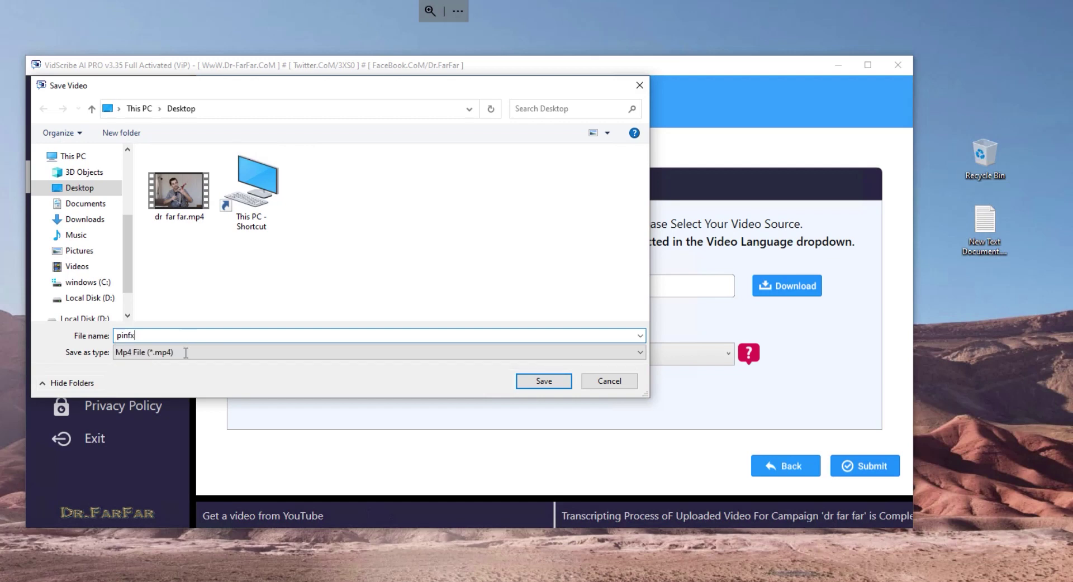
{"action": "type", "text": " ar"}
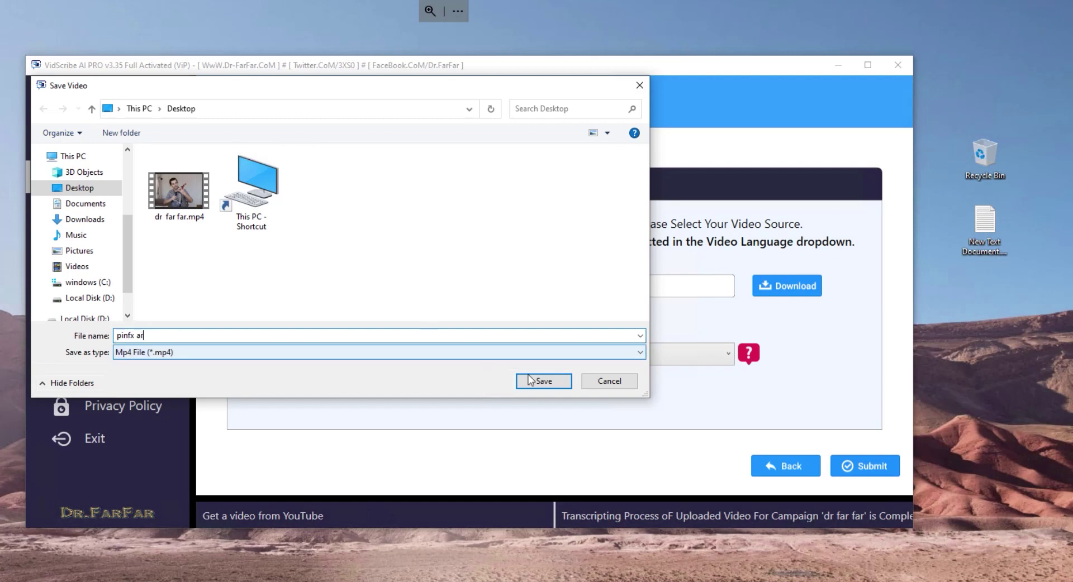
{"action": "left_click", "coordinate": [545, 381]}
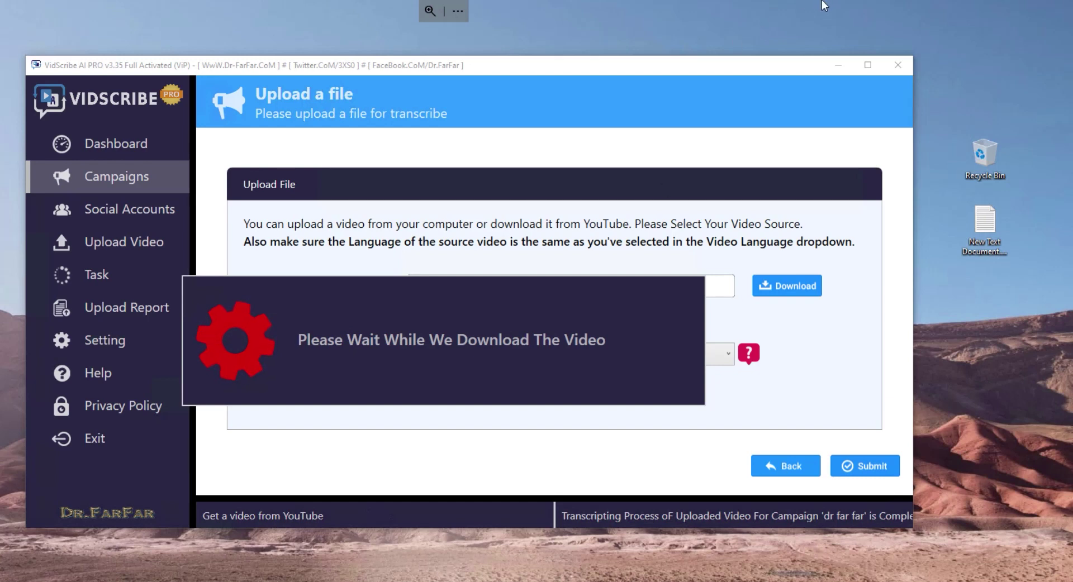
{"action": "mouse_move", "coordinate": [838, 5]}
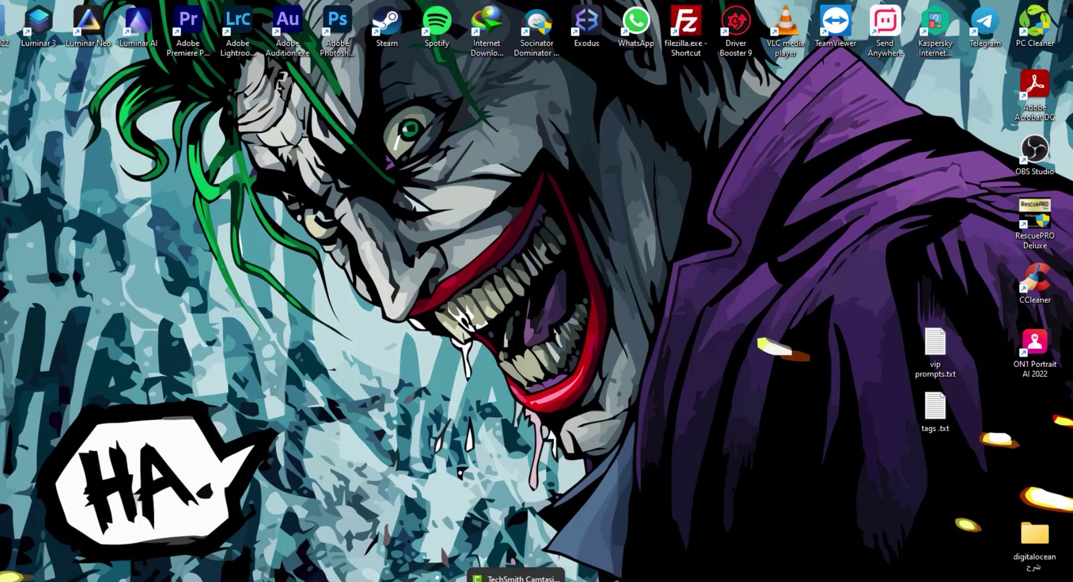
{"action": "left_click", "coordinate": [491, 576]}
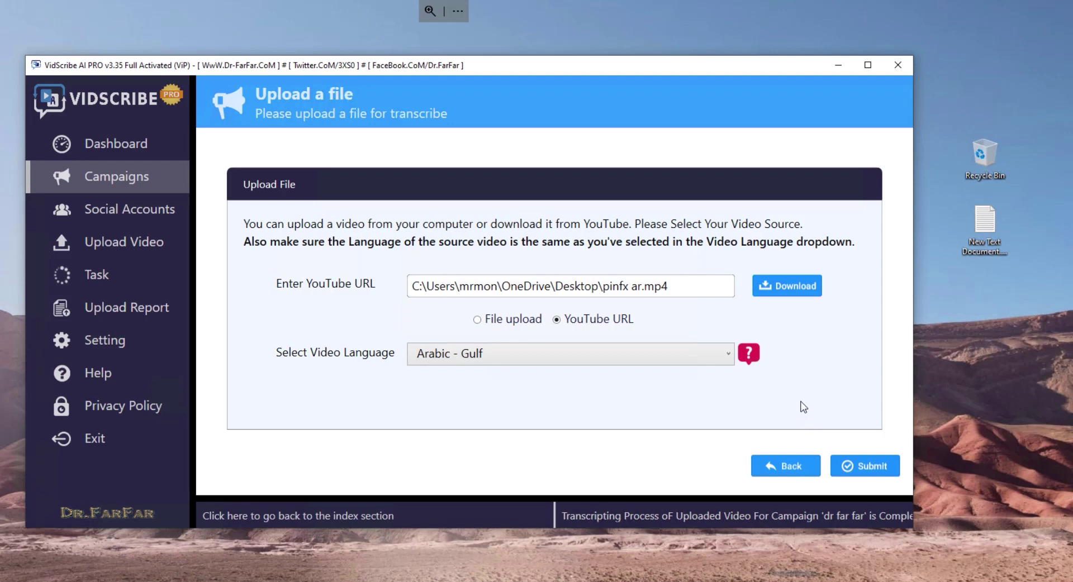
- Submit the downloaded video and generate its transcript, approving the credit charge
{"action": "left_click", "coordinate": [872, 474]}
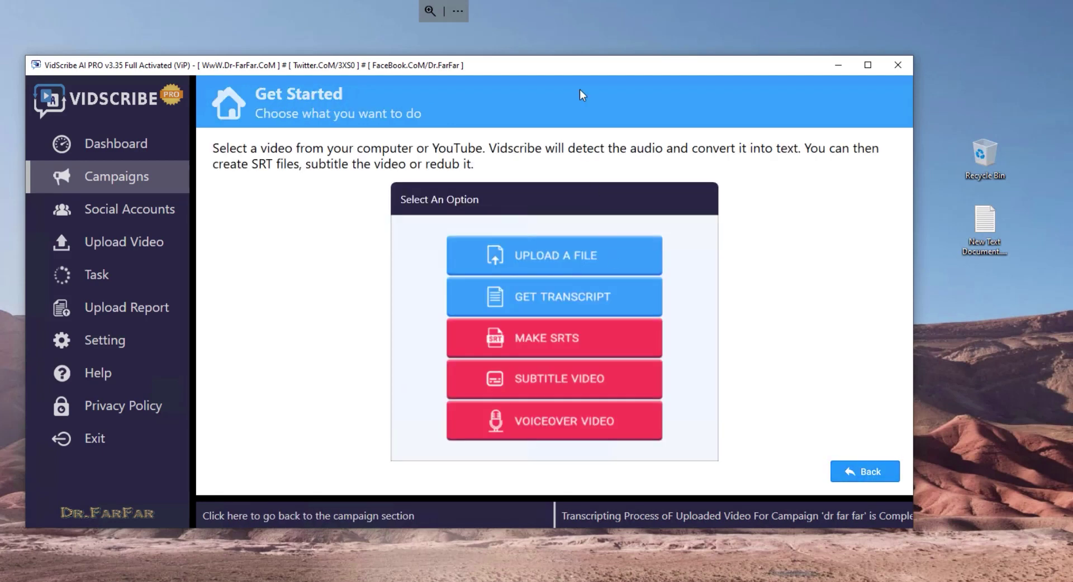
{"action": "left_click_drag", "start_coordinate": [567, 65], "coordinate": [596, 70]}
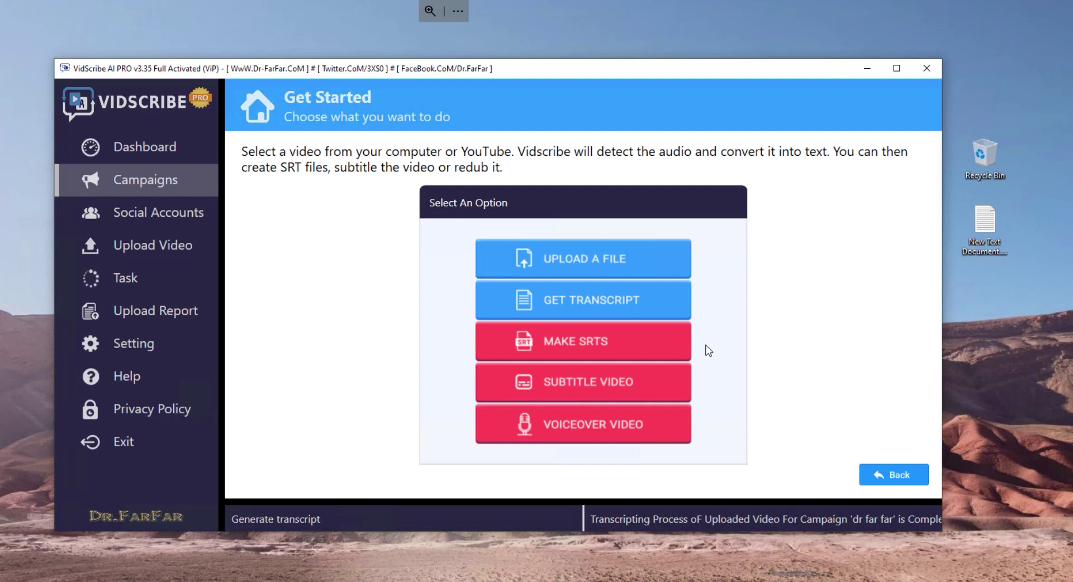
{"action": "left_click", "coordinate": [599, 311]}
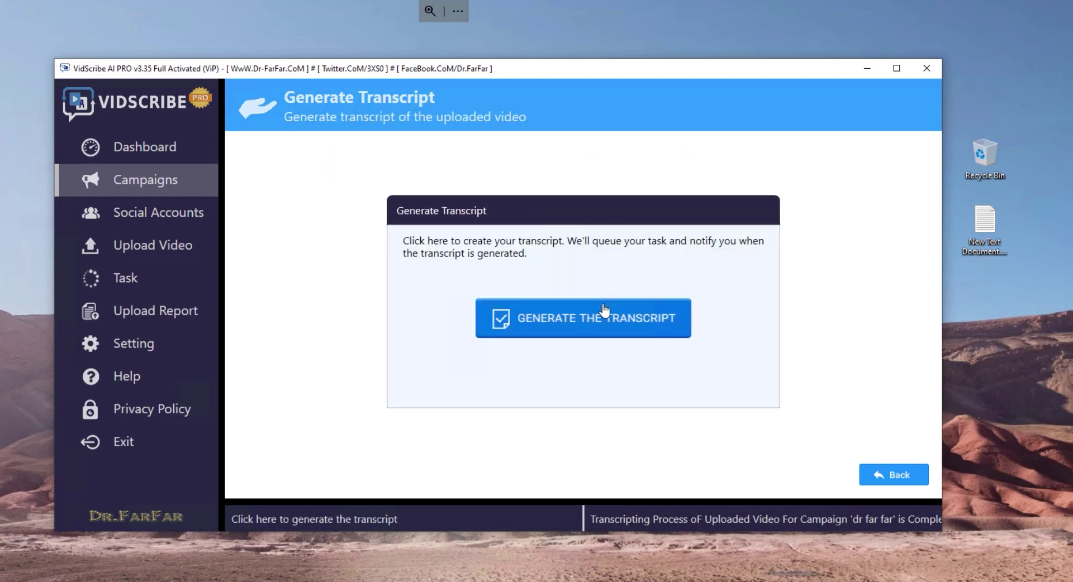
{"action": "left_click", "coordinate": [599, 320]}
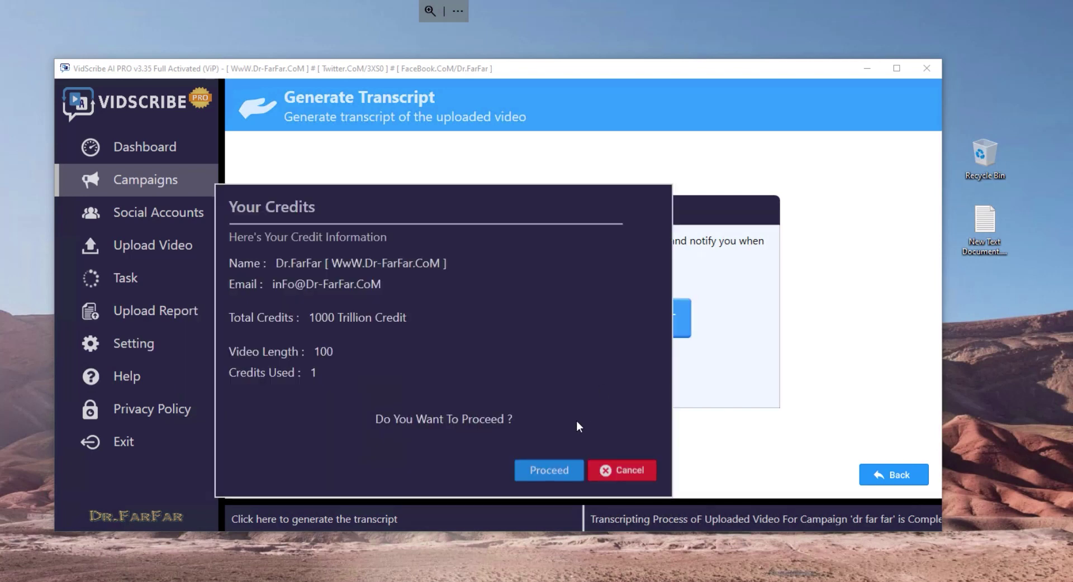
{"action": "left_click", "coordinate": [547, 471]}
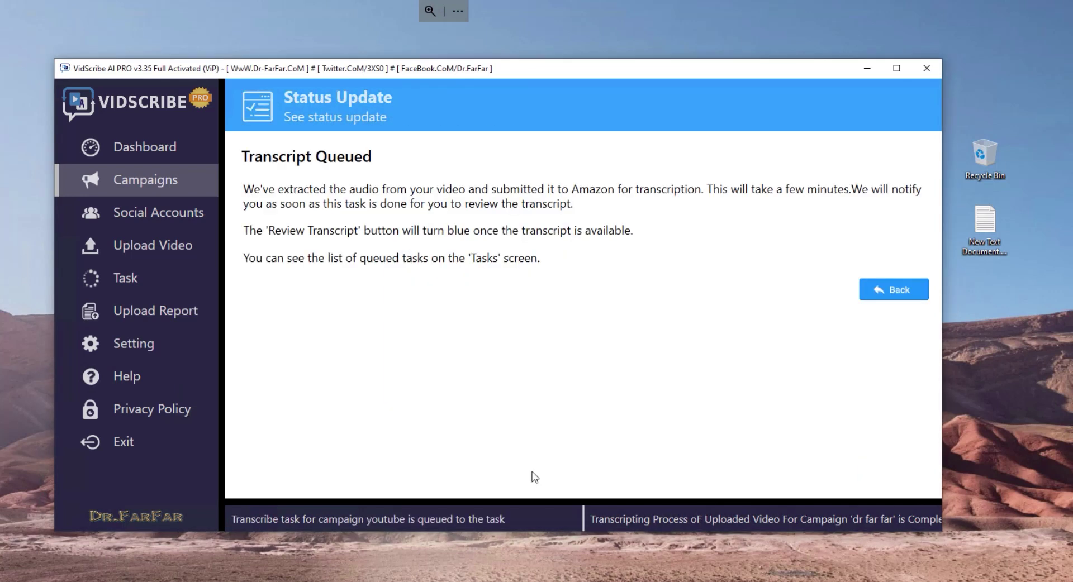
- Reopen the 'youtube' campaign from the Campaigns list and load its transcript
{"action": "left_click", "coordinate": [917, 292]}
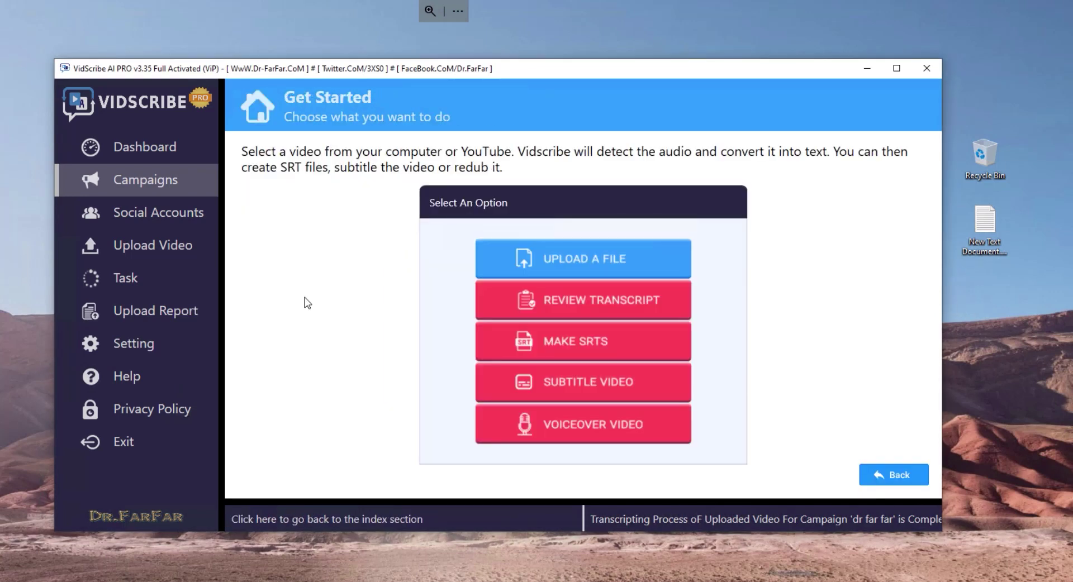
{"action": "left_click", "coordinate": [140, 156]}
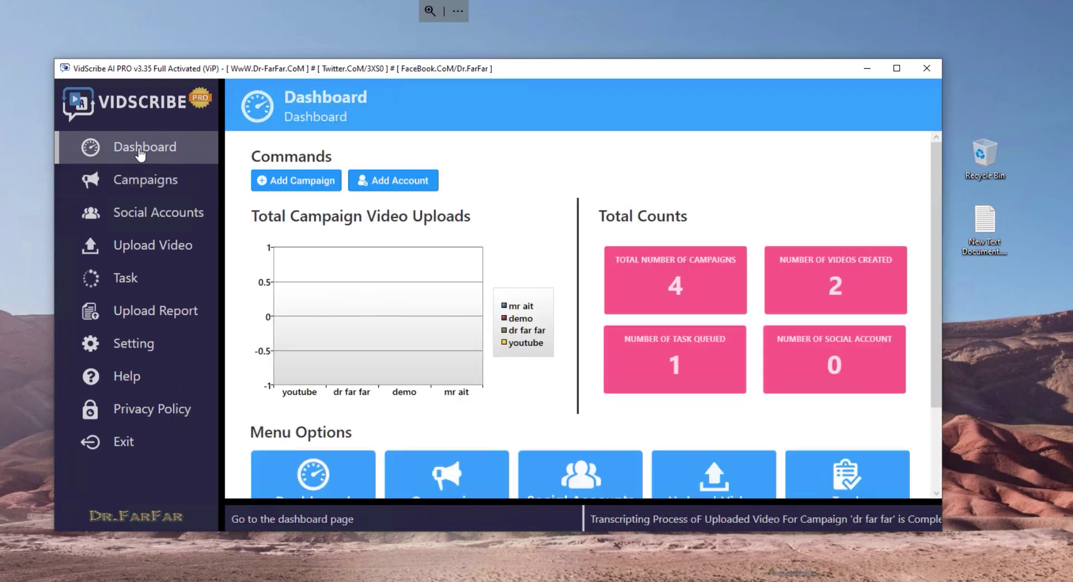
{"action": "left_click", "coordinate": [146, 189]}
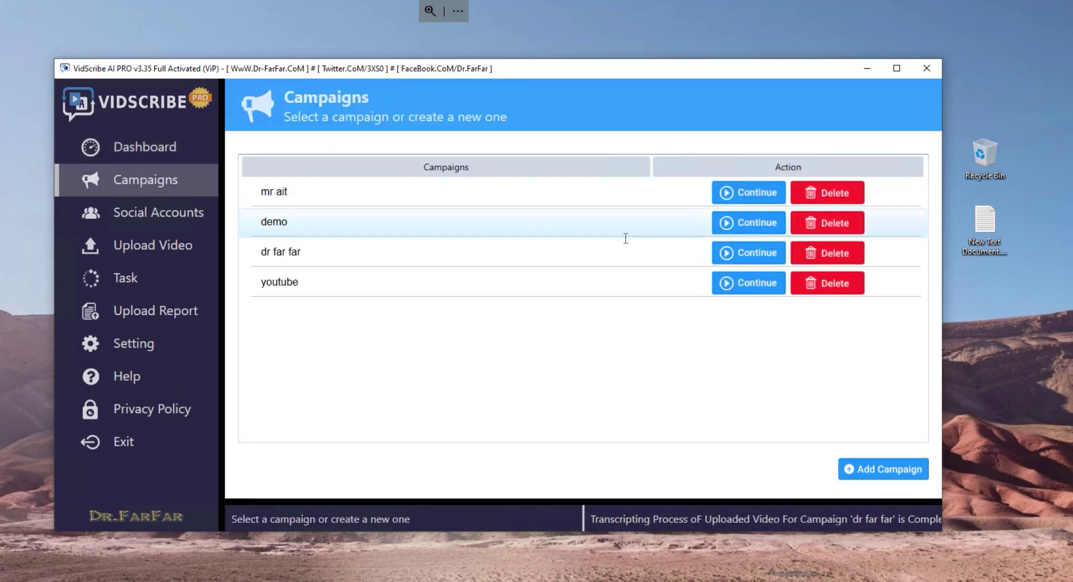
{"action": "left_click", "coordinate": [724, 260]}
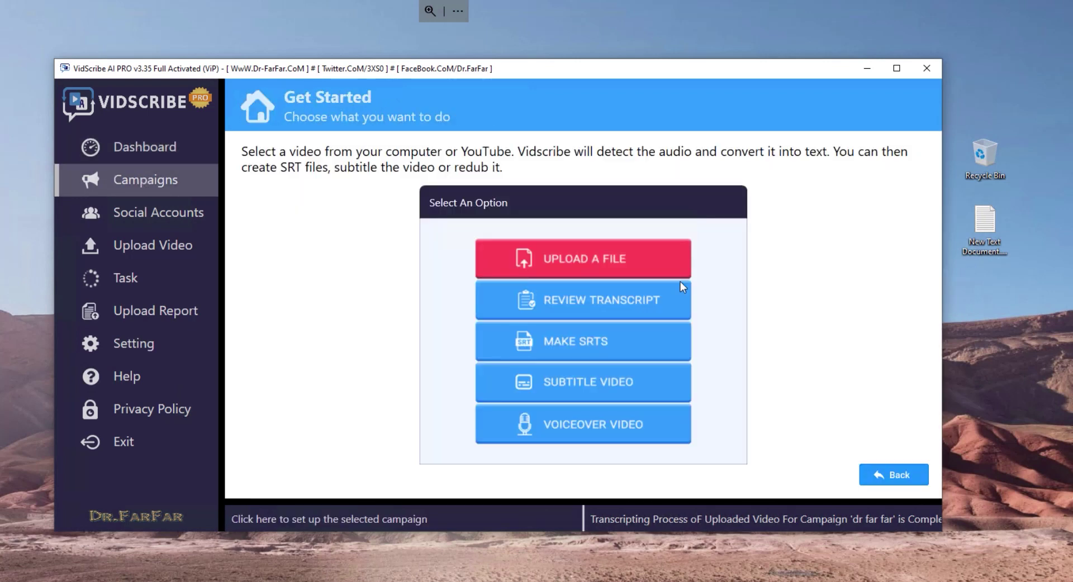
{"action": "left_click", "coordinate": [576, 302]}
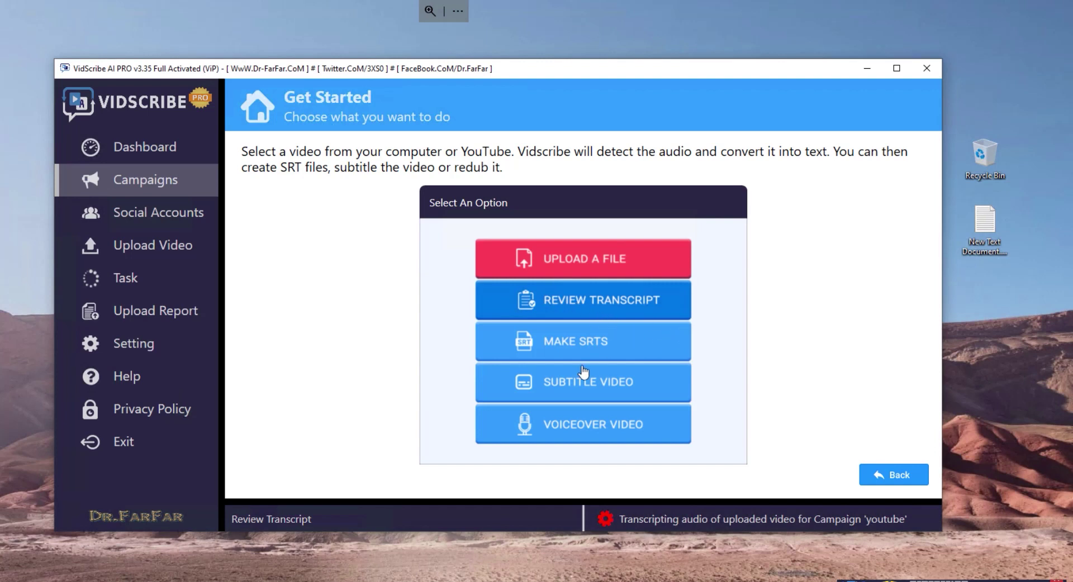
- Review the timestamped Arabic transcript and preview the first line's subtitle over the video
{"action": "left_click", "coordinate": [612, 302]}
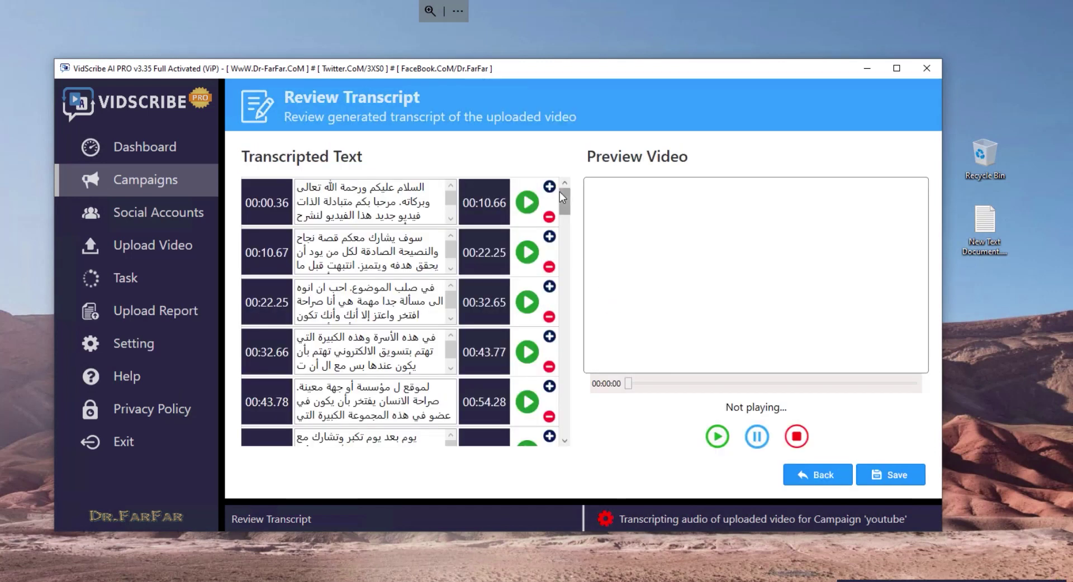
{"action": "scroll", "coordinate": [564, 235], "scroll_direction": "down", "scroll_amount": 10}
{"action": "scroll", "coordinate": [392, 279], "scroll_direction": "up", "scroll_amount": 10}
{"action": "left_click", "coordinate": [292, 203]}
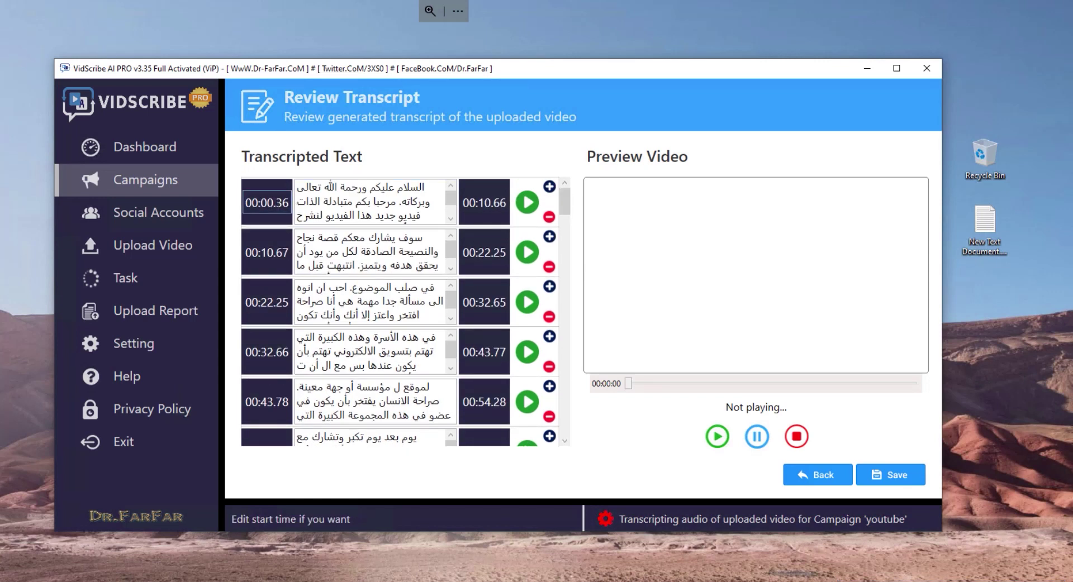
{"action": "key", "text": "Tab"}
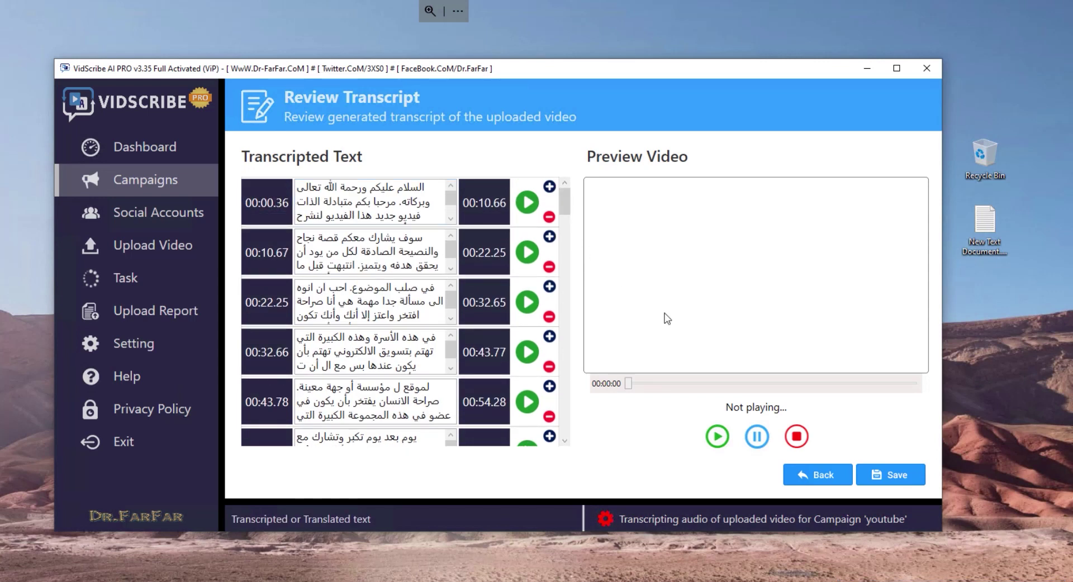
{"action": "left_click", "coordinate": [718, 438]}
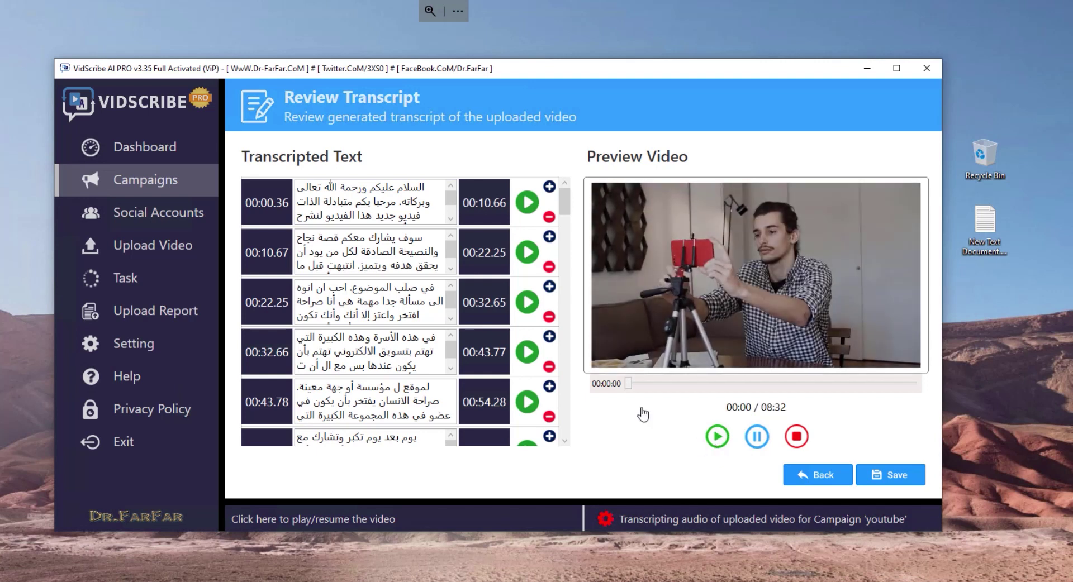
{"action": "left_click", "coordinate": [527, 202]}
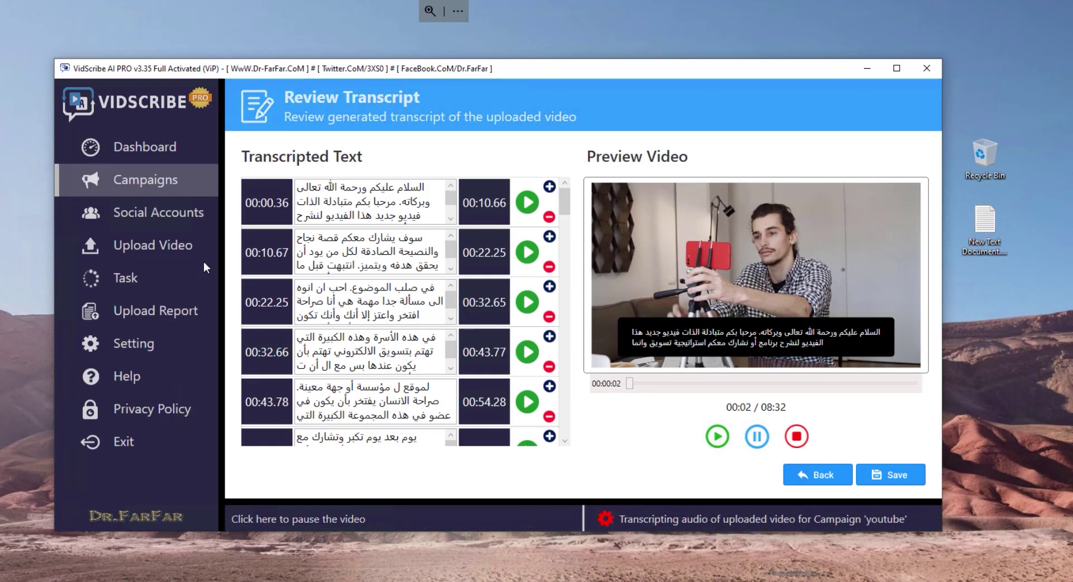
{"action": "scroll", "coordinate": [561, 197], "scroll_direction": "down", "scroll_amount": 10}
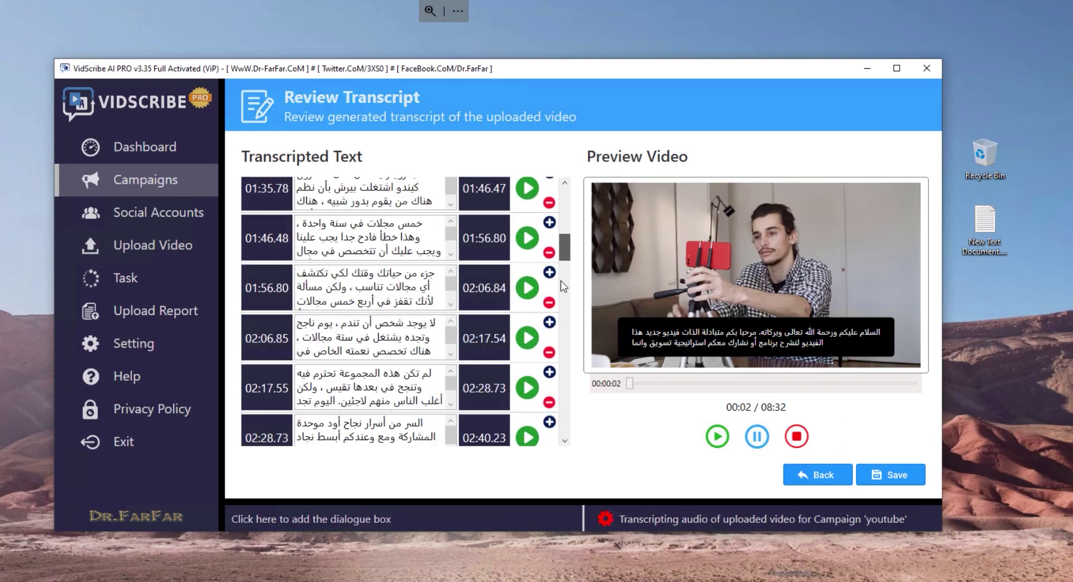
{"action": "scroll", "coordinate": [568, 207], "scroll_direction": "up", "scroll_amount": 10}
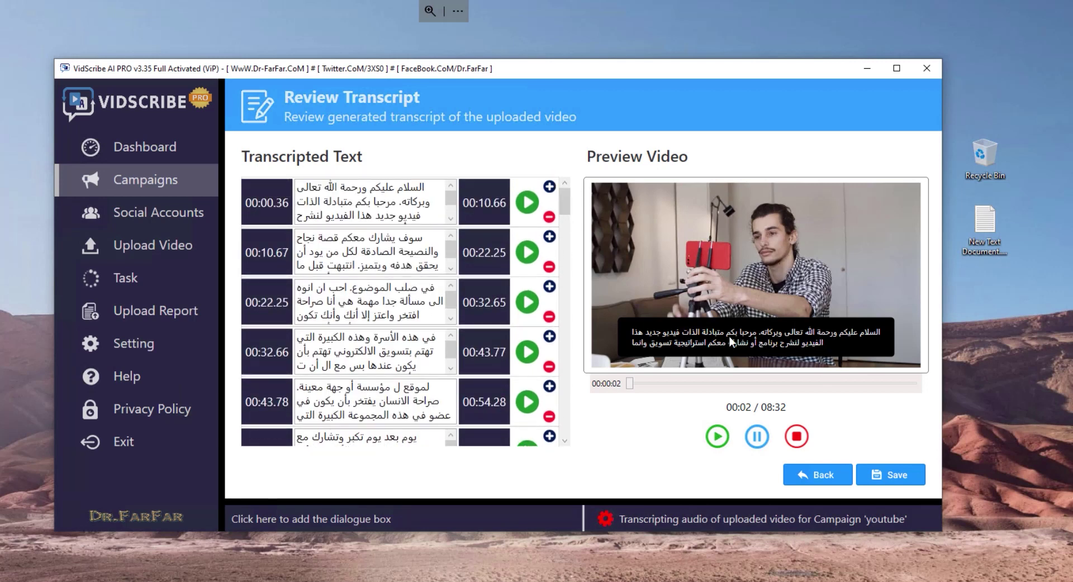
{"action": "left_click", "coordinate": [451, 219]}
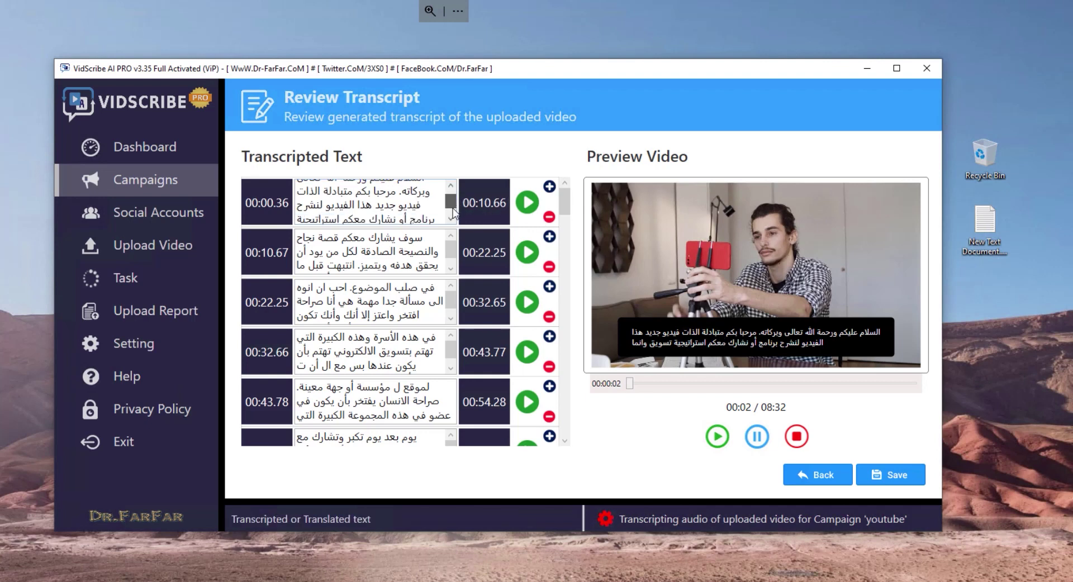
{"action": "left_click", "coordinate": [451, 218]}
{"action": "scroll", "coordinate": [454, 192], "scroll_direction": "up", "scroll_amount": 2}
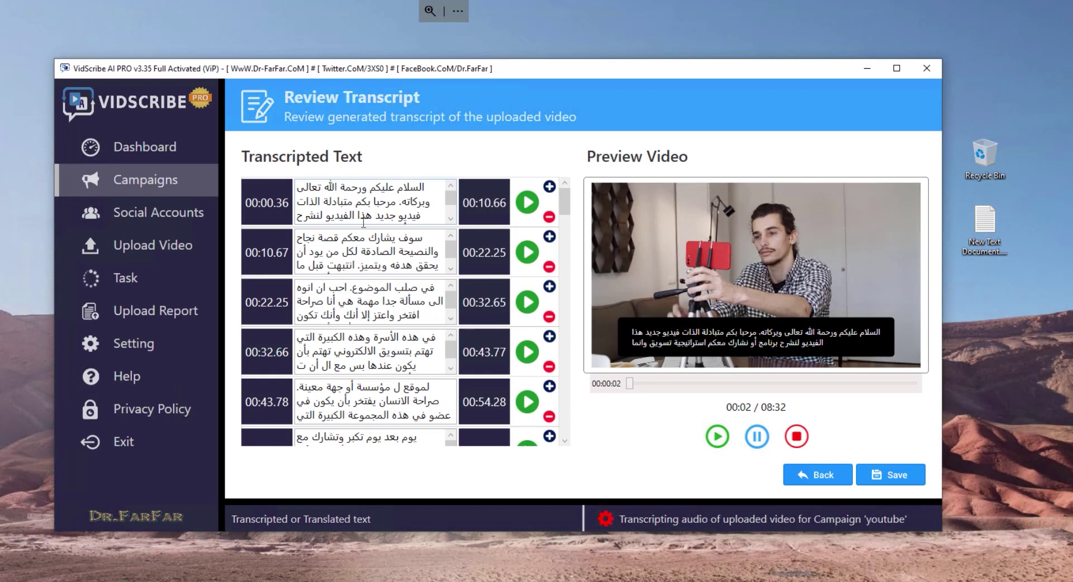
{"action": "scroll", "coordinate": [364, 222], "scroll_direction": "down", "scroll_amount": 1}
{"action": "scroll", "coordinate": [399, 244], "scroll_direction": "down", "scroll_amount": 2}
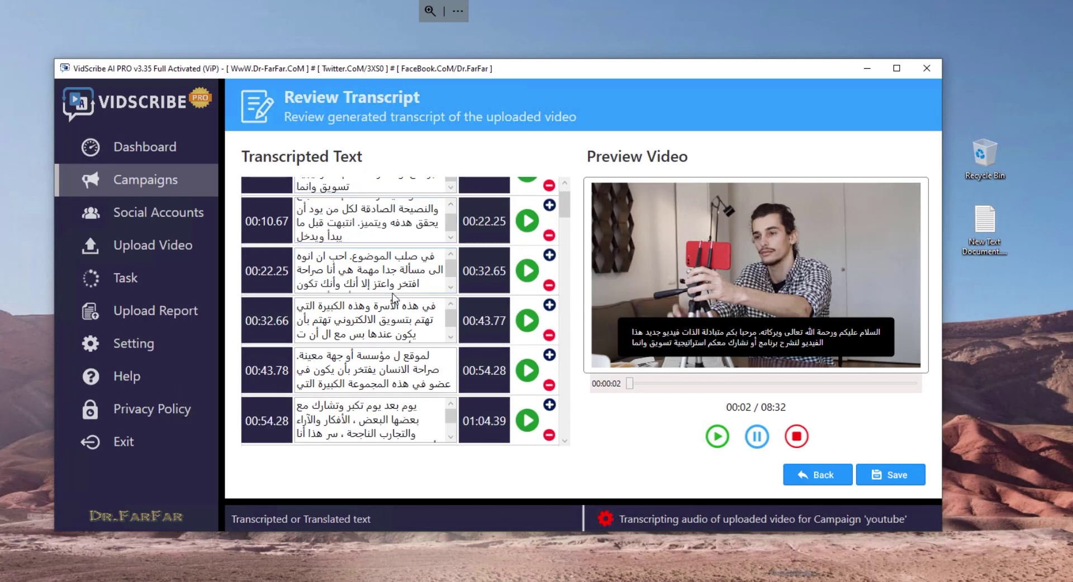
{"action": "scroll", "coordinate": [420, 278], "scroll_direction": "down", "scroll_amount": 1}
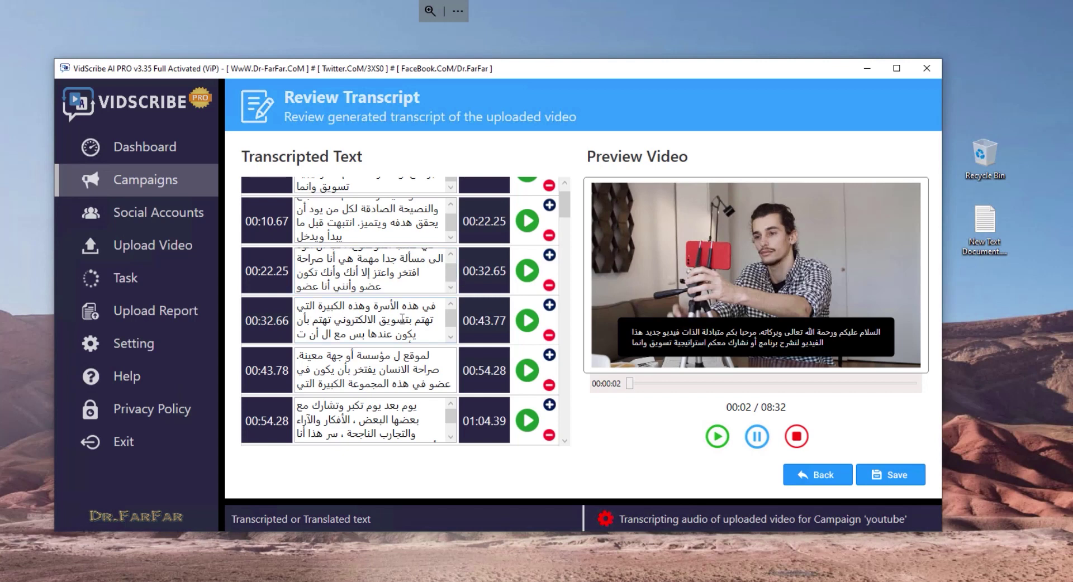
{"action": "scroll", "coordinate": [401, 319], "scroll_direction": "down", "scroll_amount": 5}
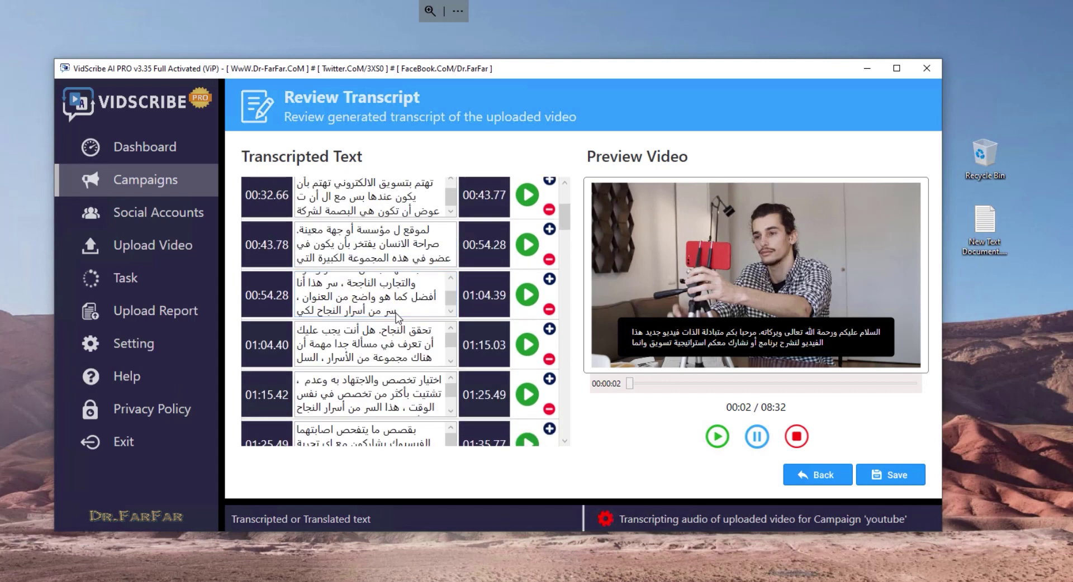
{"action": "scroll", "coordinate": [437, 329], "scroll_direction": "down", "scroll_amount": 4}
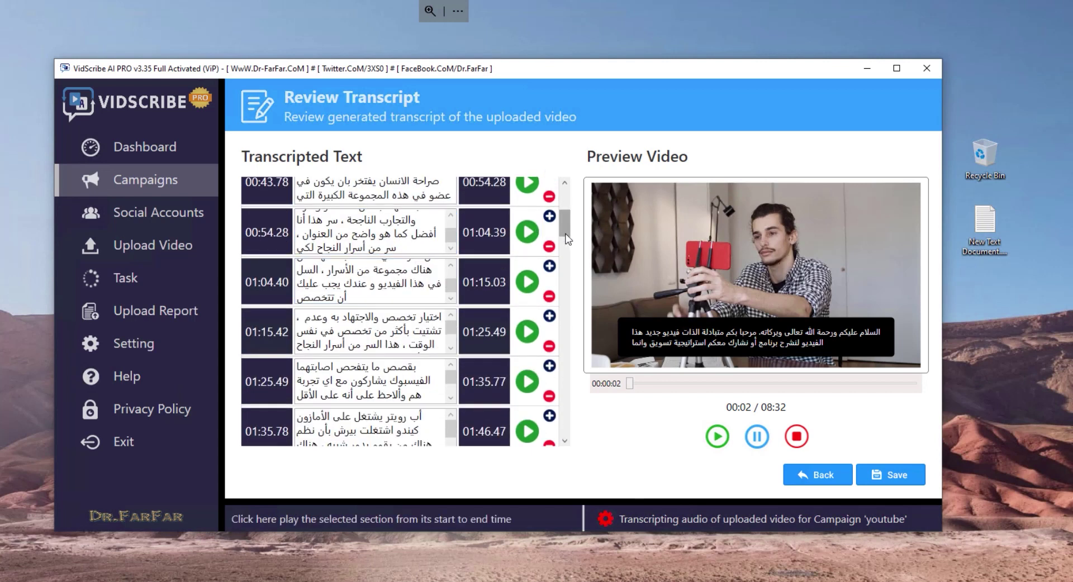
{"action": "scroll", "coordinate": [568, 240], "scroll_direction": "down", "scroll_amount": 10}
{"action": "double_click", "coordinate": [343, 250]}
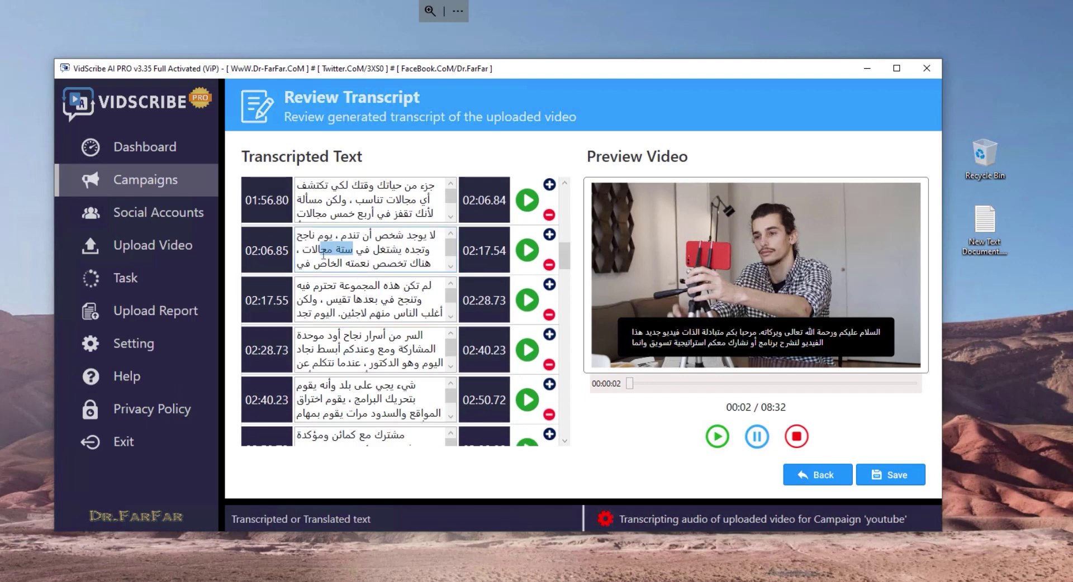
{"action": "double_click", "coordinate": [353, 300]}
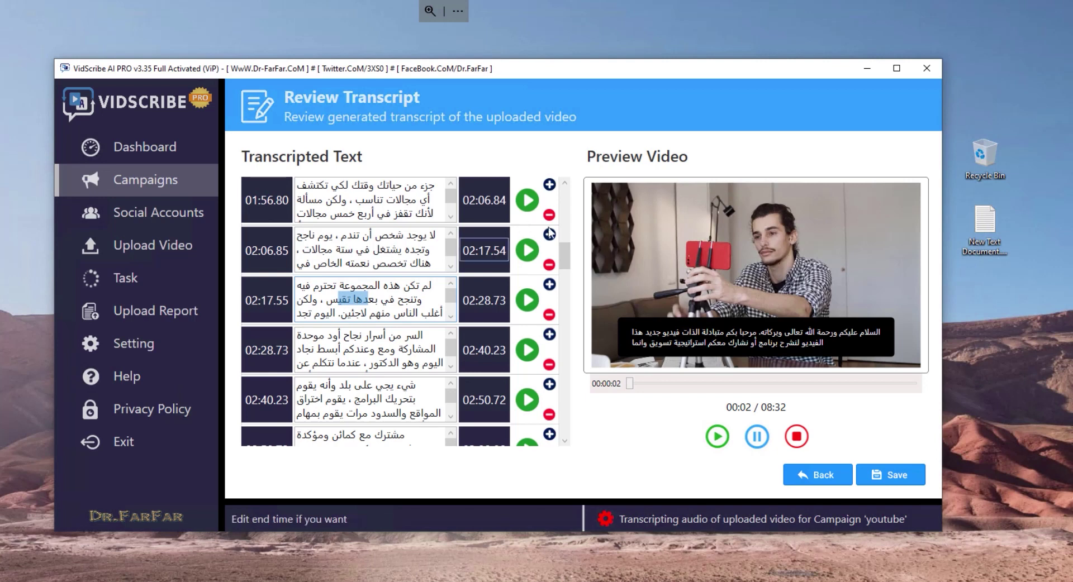
{"action": "scroll", "coordinate": [566, 263], "scroll_direction": "down", "scroll_amount": 10}
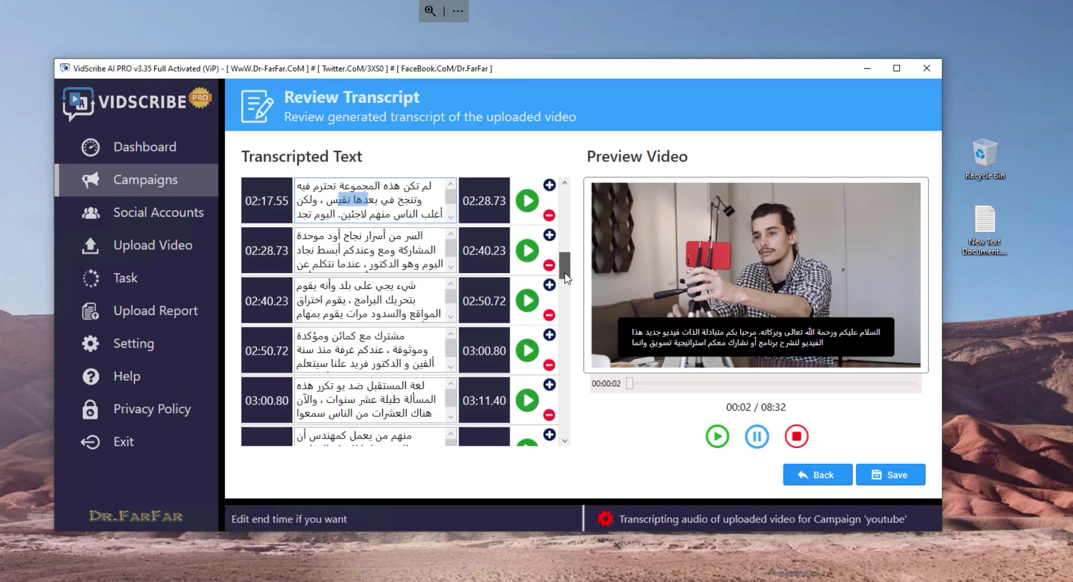
- Translate the transcript into French on the SRT page, approving the credit charge
{"action": "left_click", "coordinate": [806, 480]}
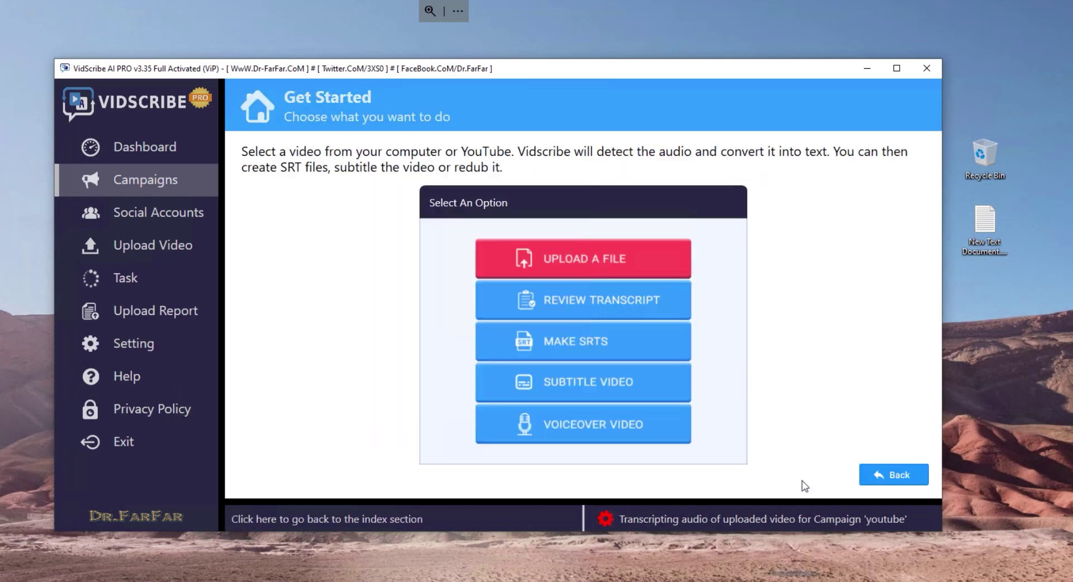
{"action": "left_click", "coordinate": [600, 351]}
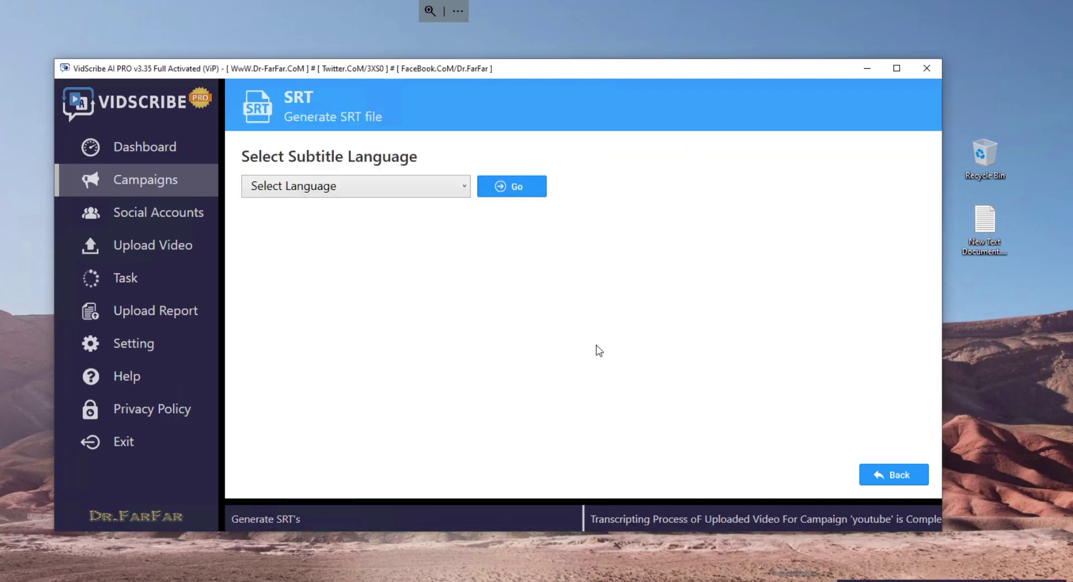
{"action": "left_click", "coordinate": [409, 189]}
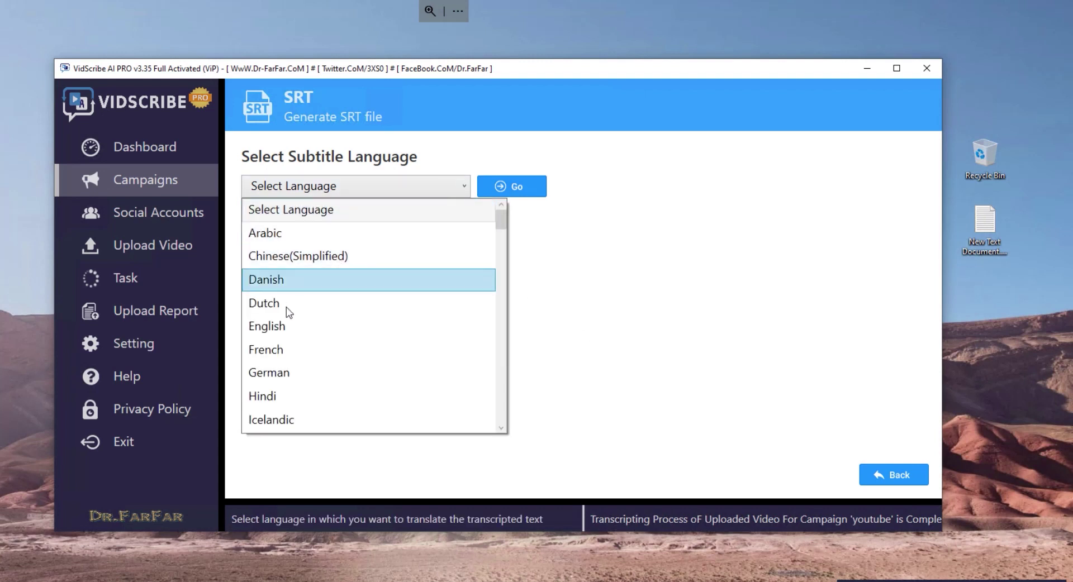
{"action": "left_click", "coordinate": [280, 351]}
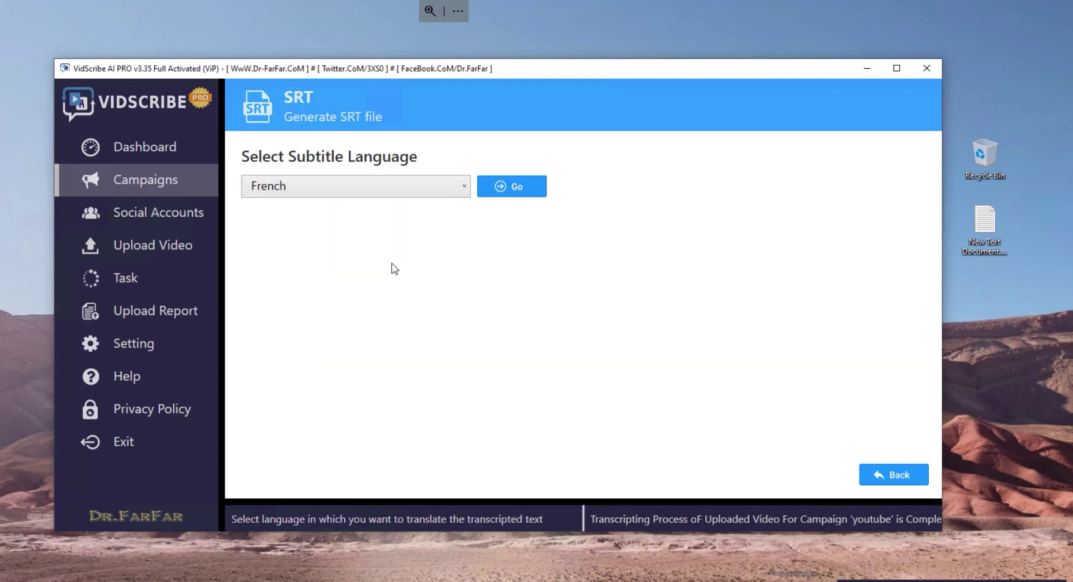
{"action": "left_click", "coordinate": [506, 193]}
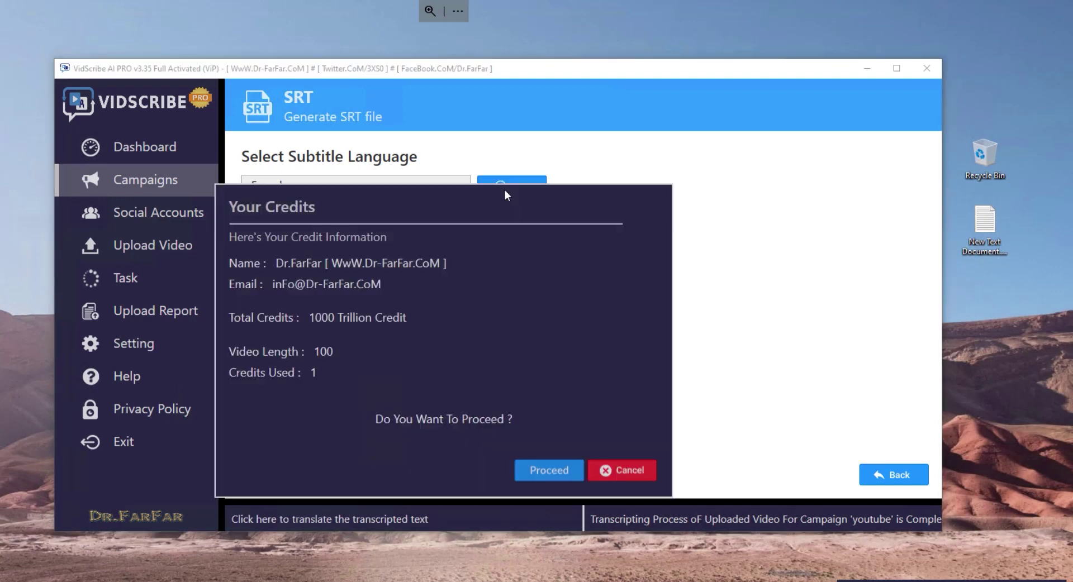
{"action": "left_click", "coordinate": [559, 478]}
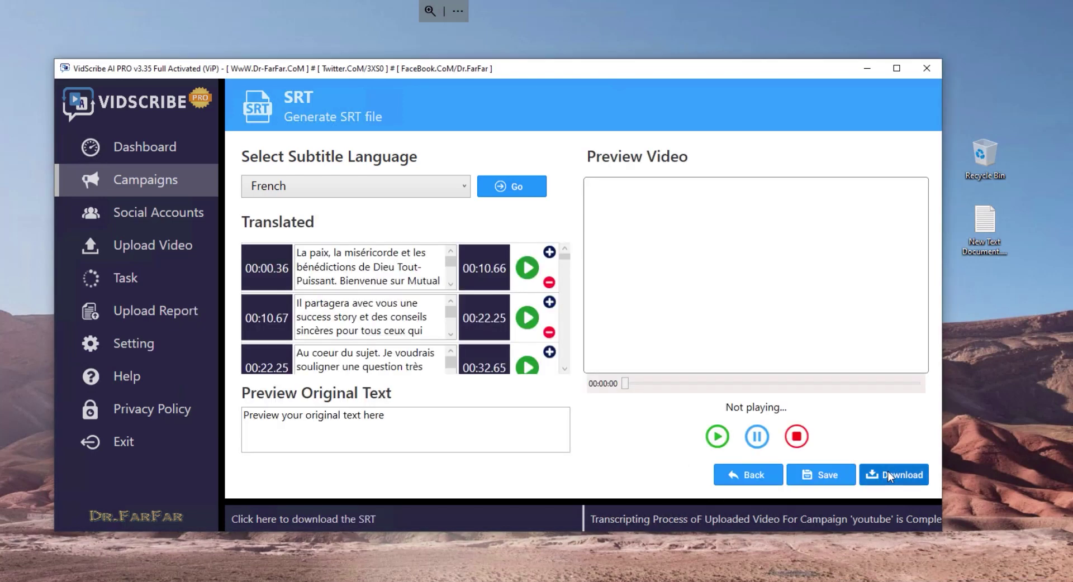
- Download the French subtitles and save them to the Desktop as french.srt
{"action": "left_click", "coordinate": [881, 471]}
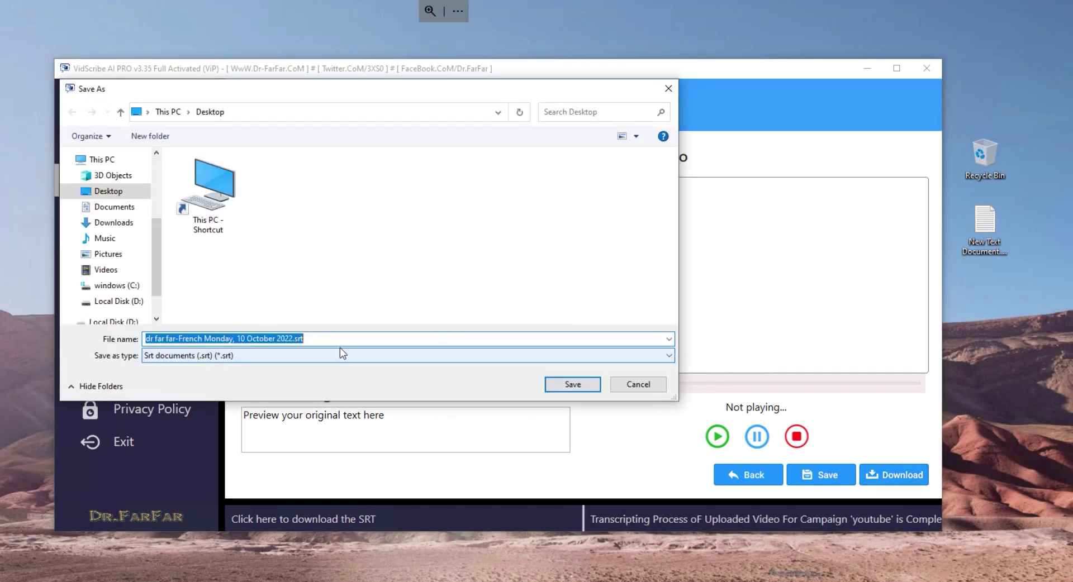
{"action": "type", "text": "french"}
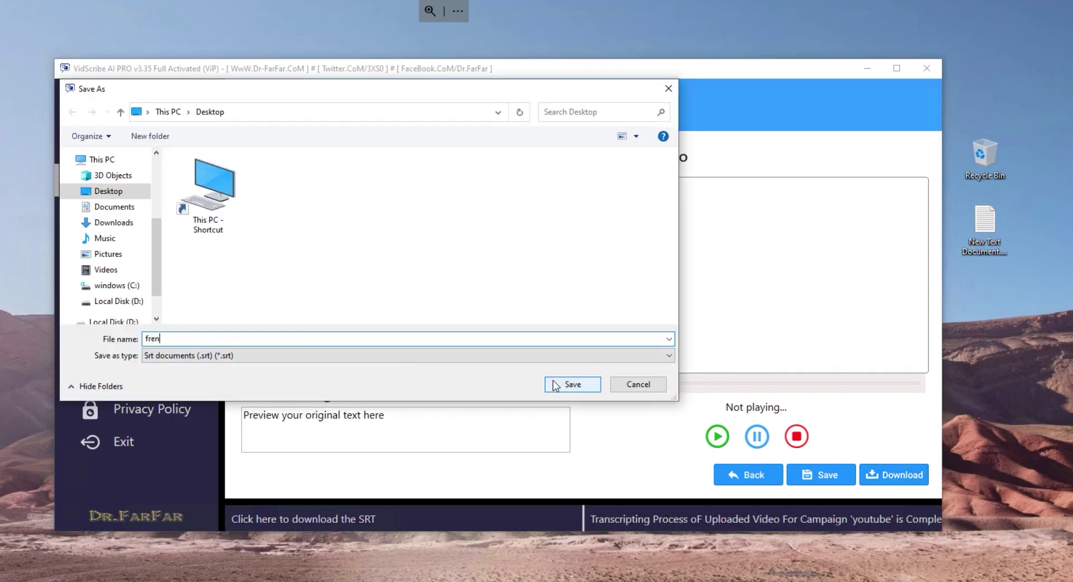
{"action": "left_click", "coordinate": [584, 384]}
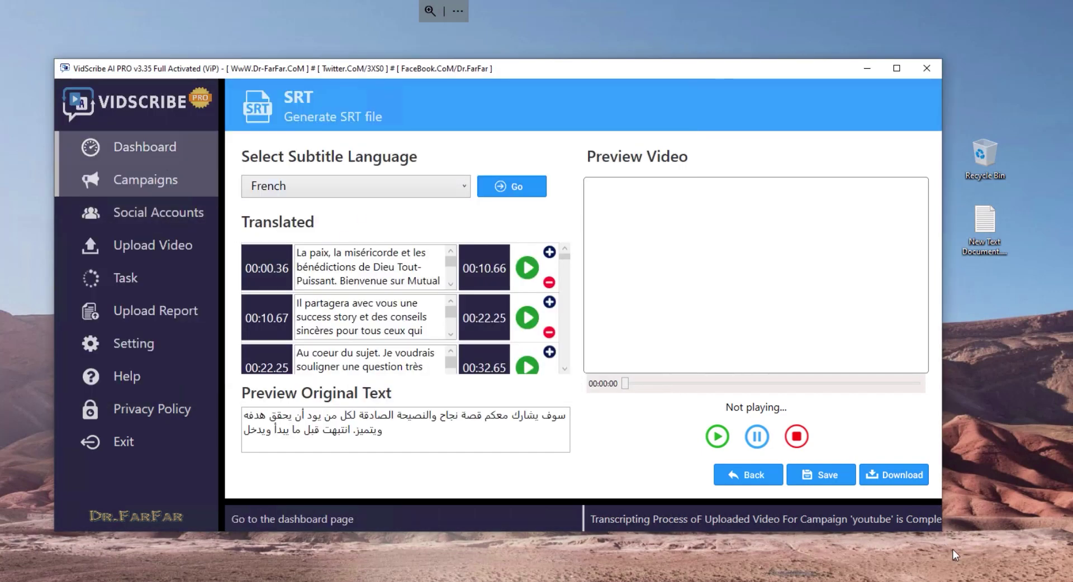
{"action": "left_click", "coordinate": [753, 475]}
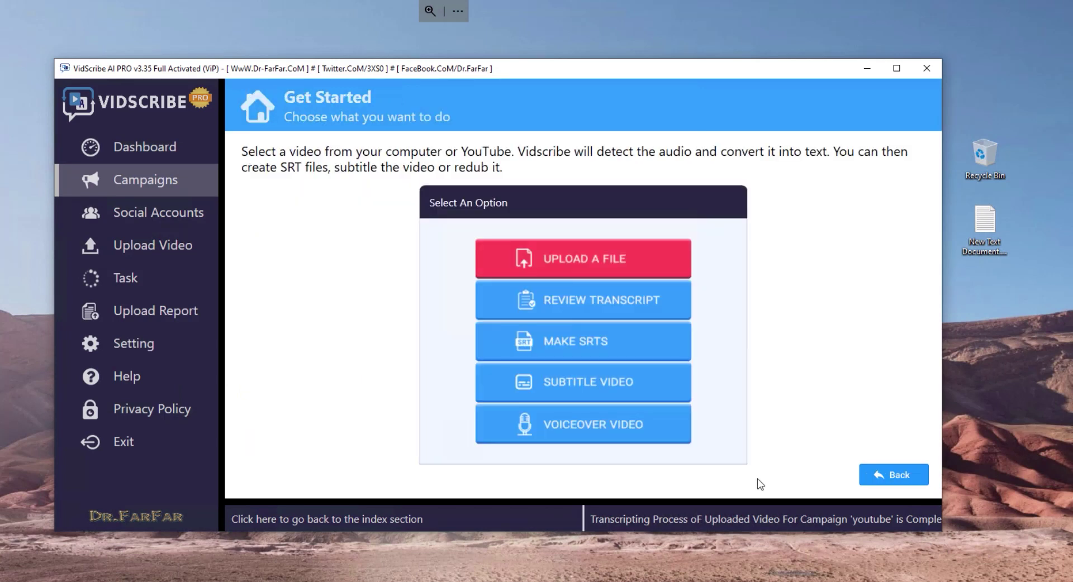
- Create a French subtitle video, approve the credits, and preview the first French line
{"action": "left_click", "coordinate": [561, 386]}
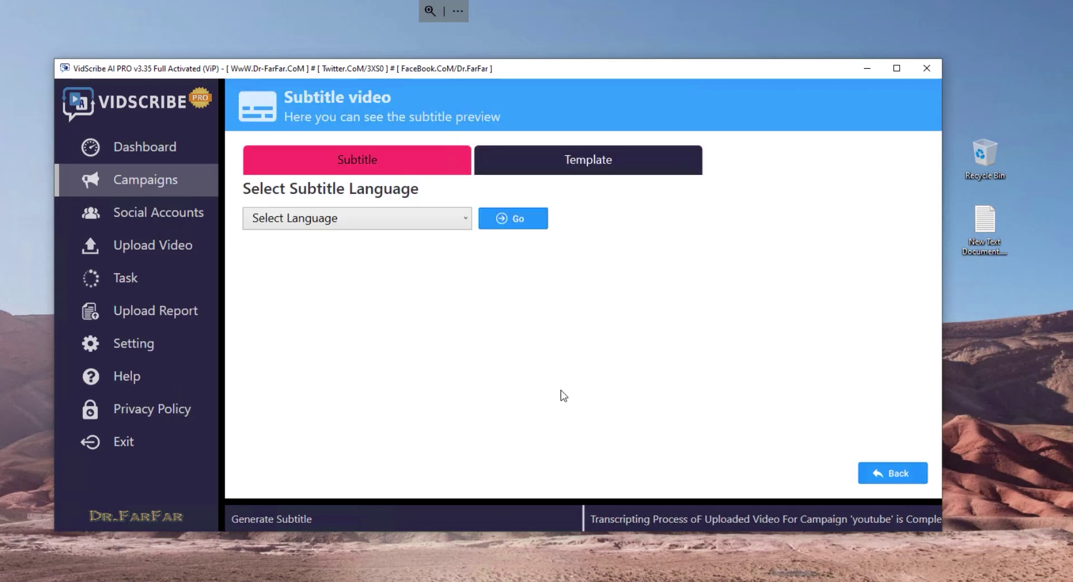
{"action": "left_click", "coordinate": [445, 220]}
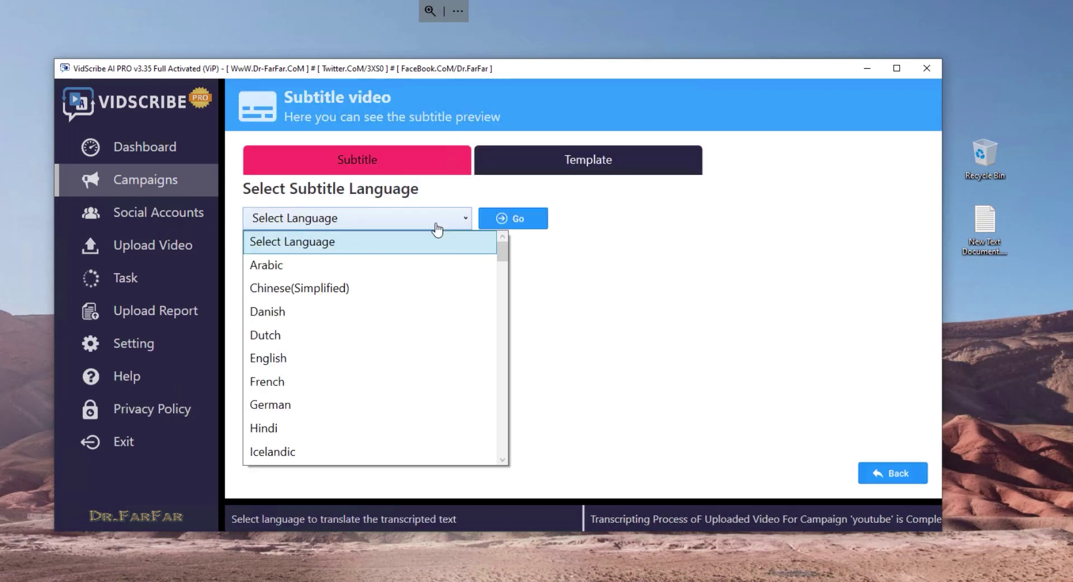
{"action": "left_click", "coordinate": [286, 382]}
{"action": "left_click", "coordinate": [524, 224]}
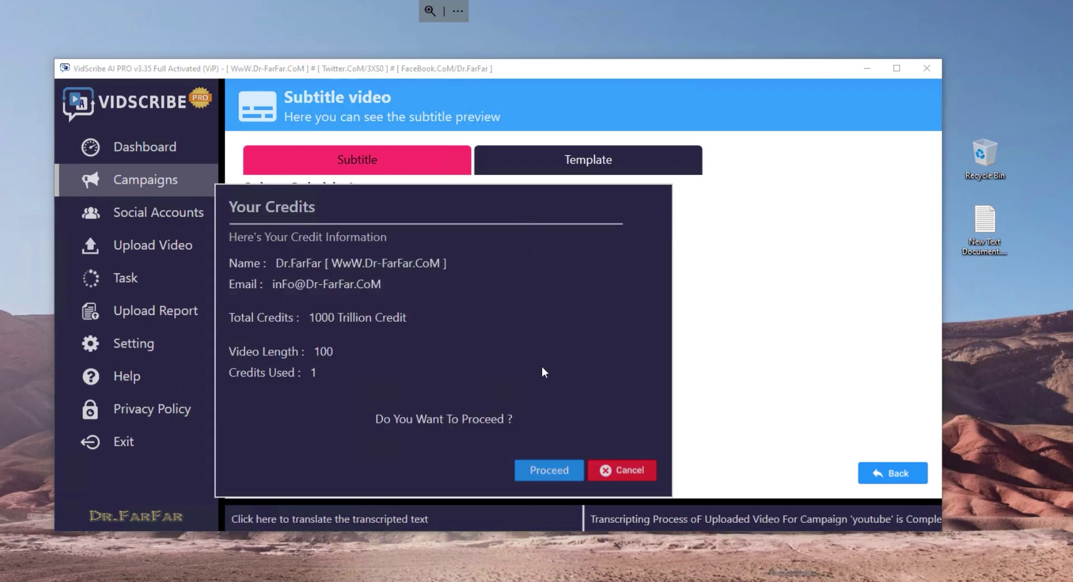
{"action": "left_click", "coordinate": [556, 471]}
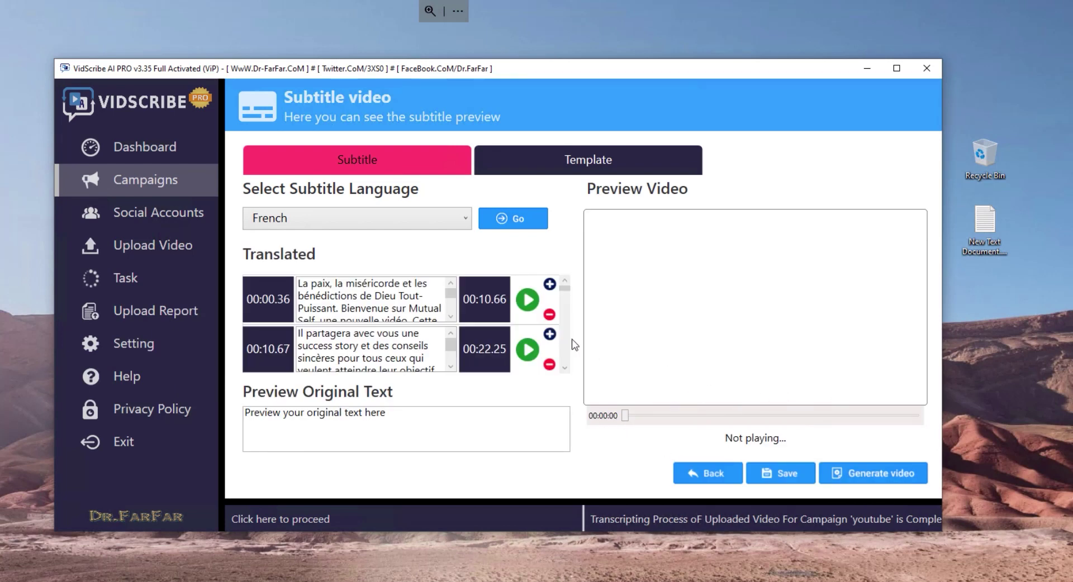
{"action": "left_click", "coordinate": [526, 302]}
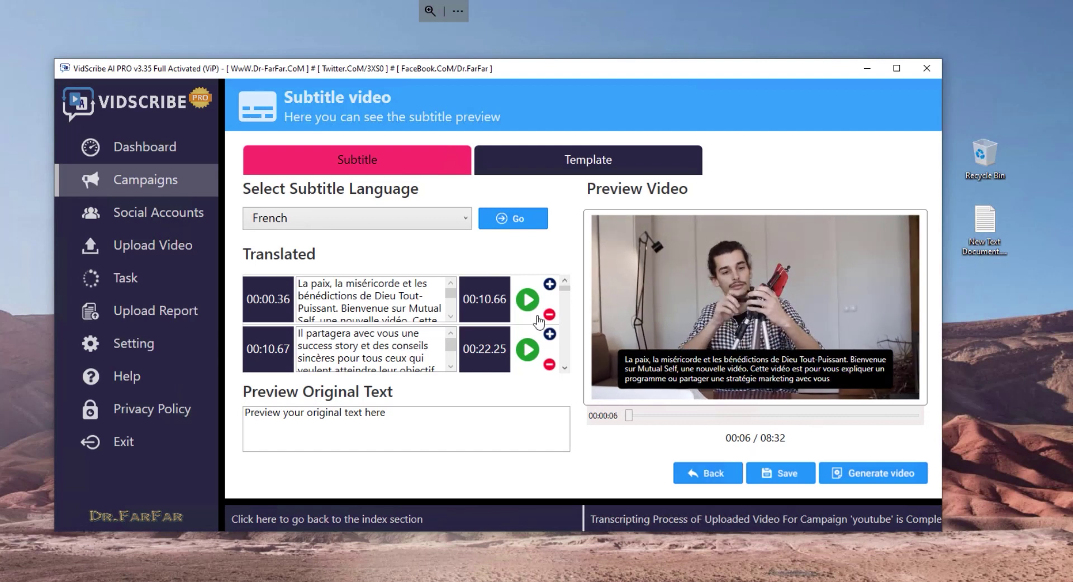
{"action": "left_click", "coordinate": [610, 157]}
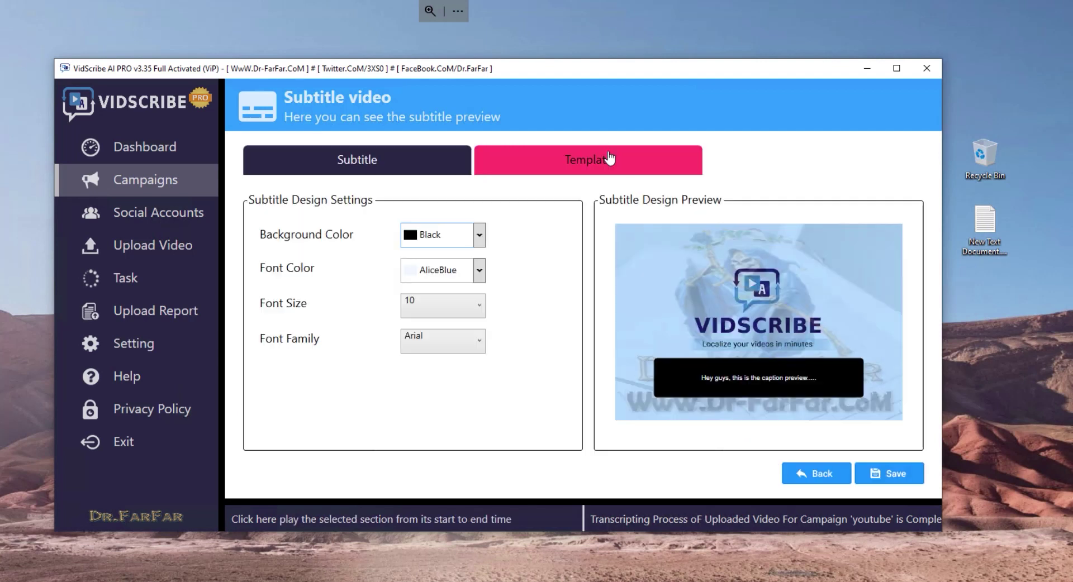
{"action": "left_click", "coordinate": [479, 236]}
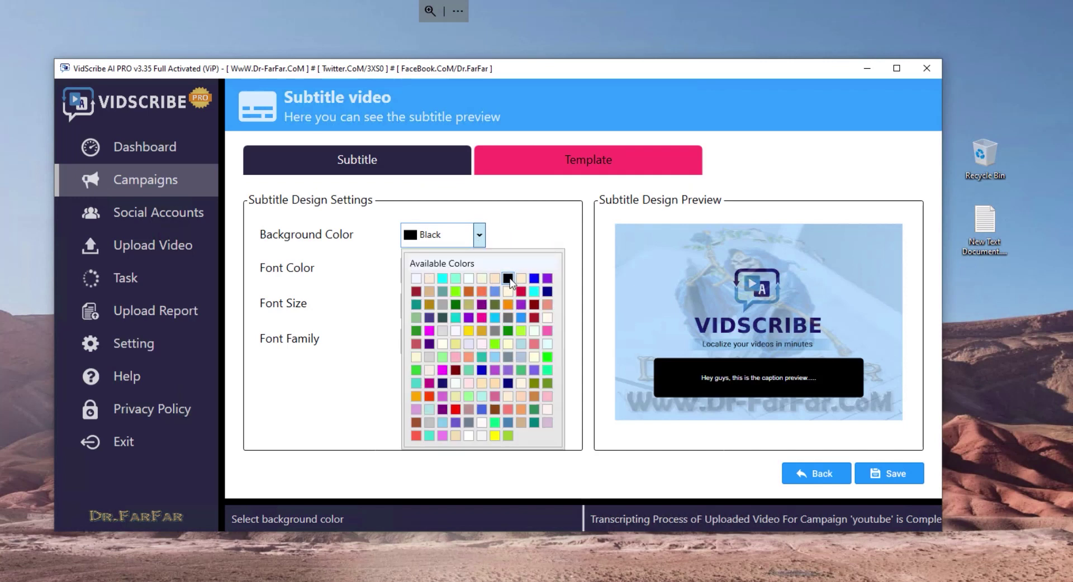
{"action": "left_click", "coordinate": [429, 279]}
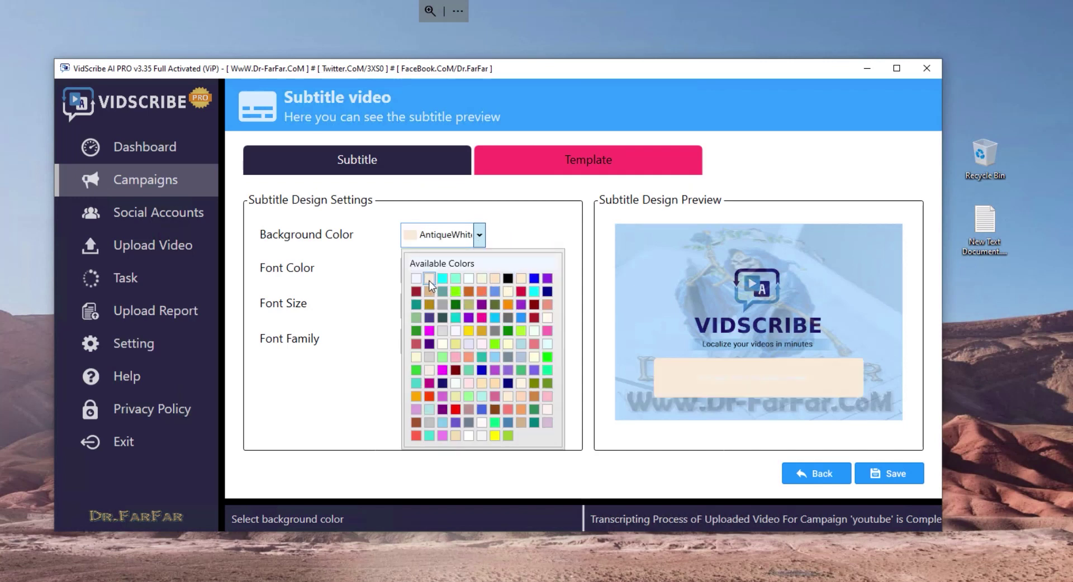
{"action": "left_click", "coordinate": [479, 235]}
{"action": "left_click", "coordinate": [508, 280]}
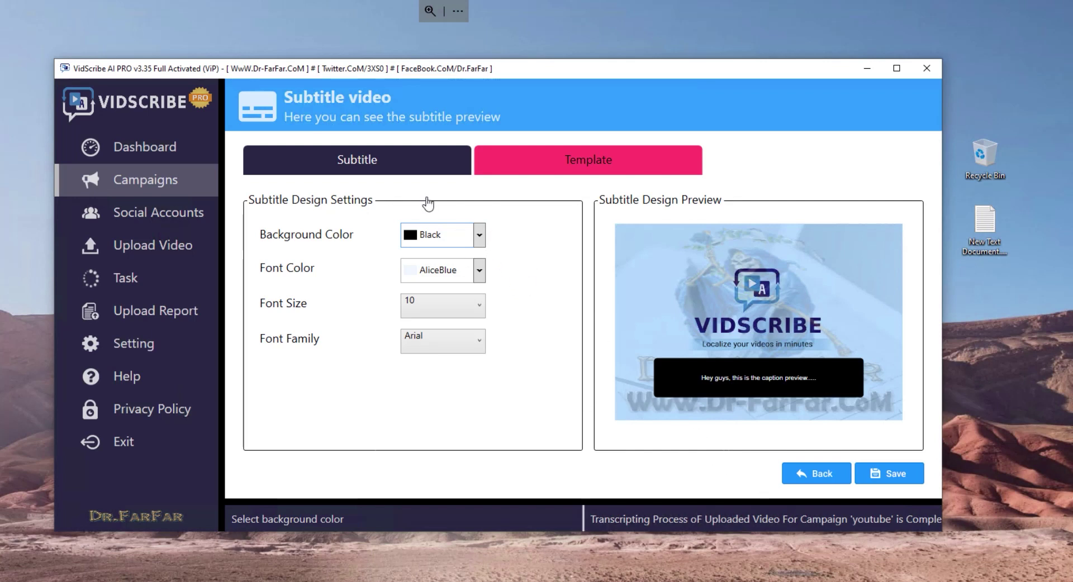
{"action": "left_click", "coordinate": [410, 165]}
{"action": "left_click", "coordinate": [527, 299]}
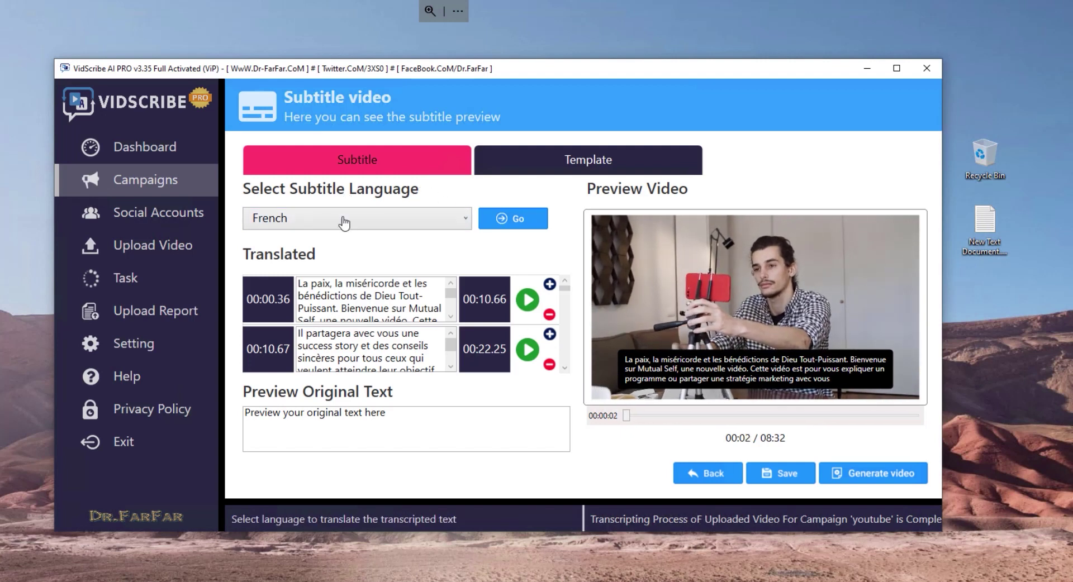
- Choose English, US (en-US) as the voice-over language and approve its translation credits
{"action": "left_click", "coordinate": [685, 475]}
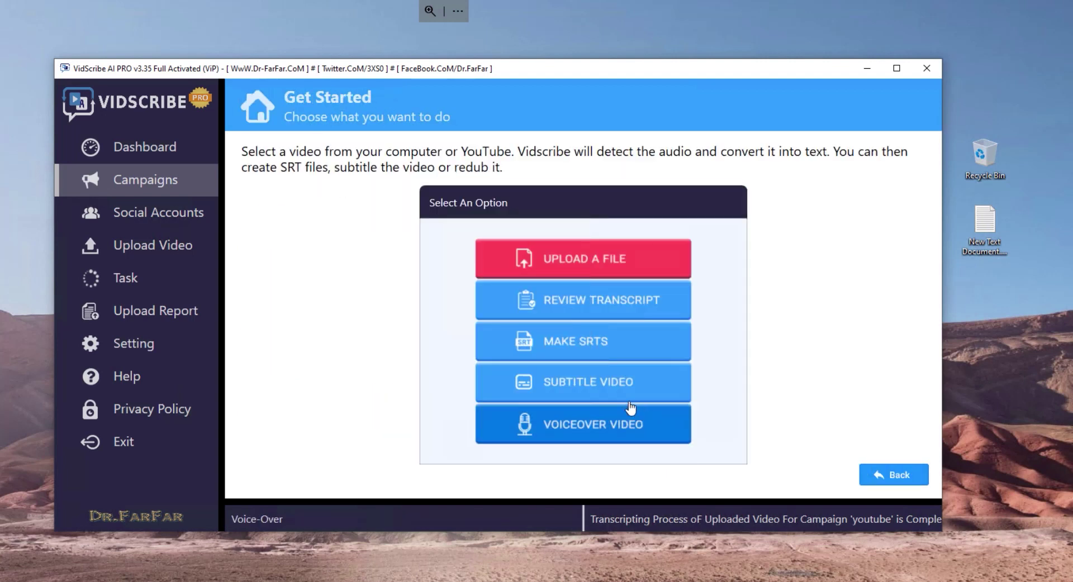
{"action": "left_click", "coordinate": [603, 427]}
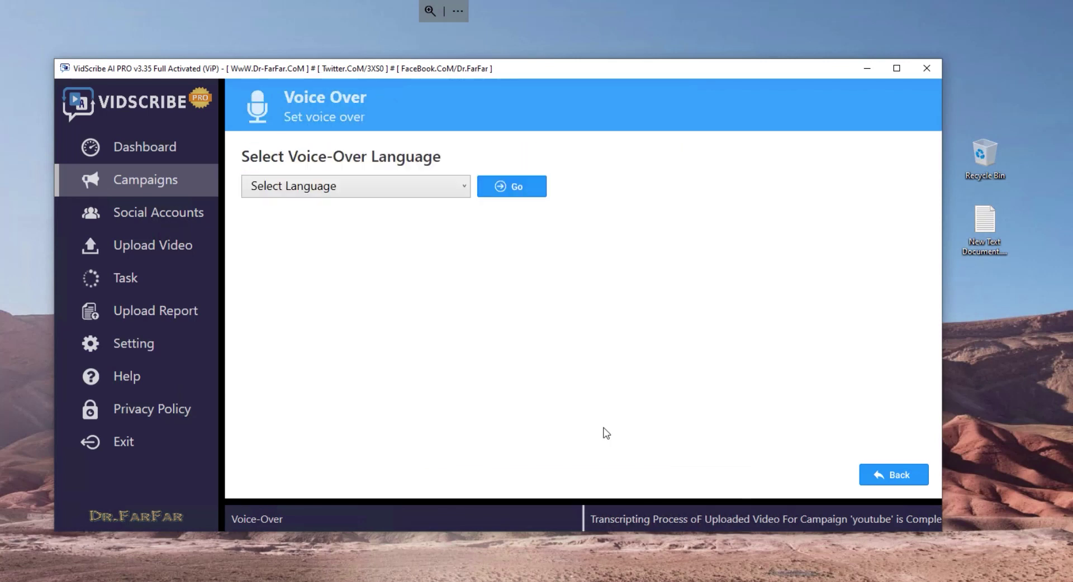
{"action": "left_click", "coordinate": [423, 188]}
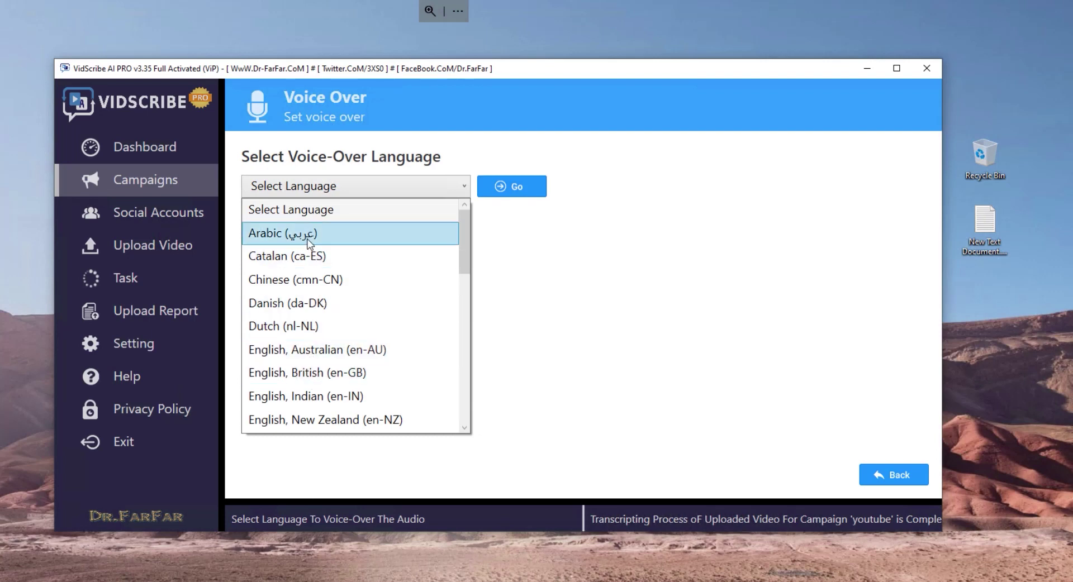
{"action": "scroll", "coordinate": [357, 301], "scroll_direction": "down", "scroll_amount": 1}
{"action": "scroll", "coordinate": [338, 396], "scroll_direction": "down", "scroll_amount": 1}
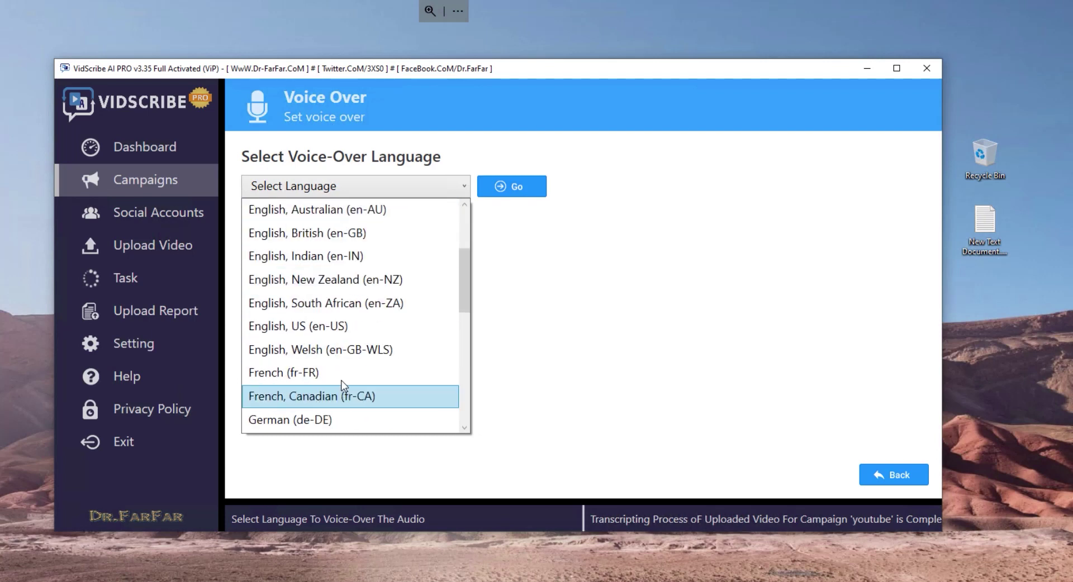
{"action": "left_click", "coordinate": [343, 328]}
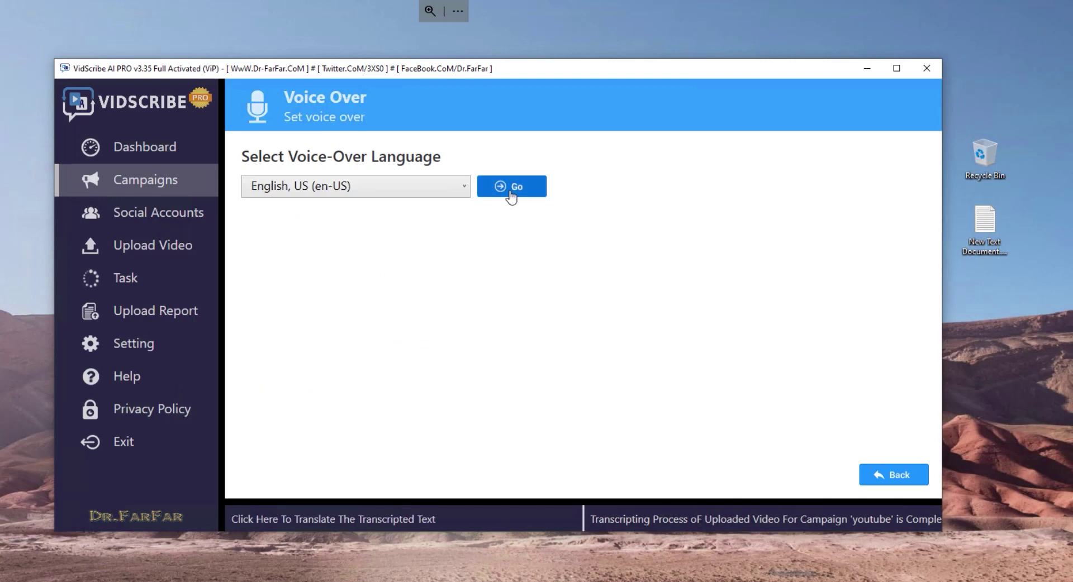
{"action": "left_click", "coordinate": [508, 189]}
{"action": "left_click", "coordinate": [547, 473]}
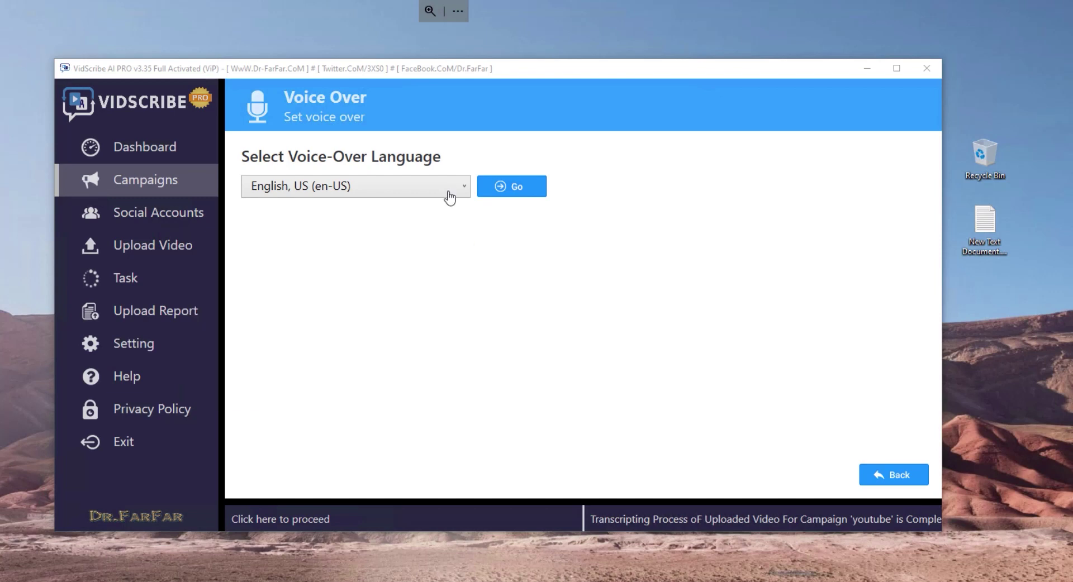
- Keep English, US, choose the Ivy, Female voice, and play then pause the subtitled preview
{"action": "left_click", "coordinate": [450, 197]}
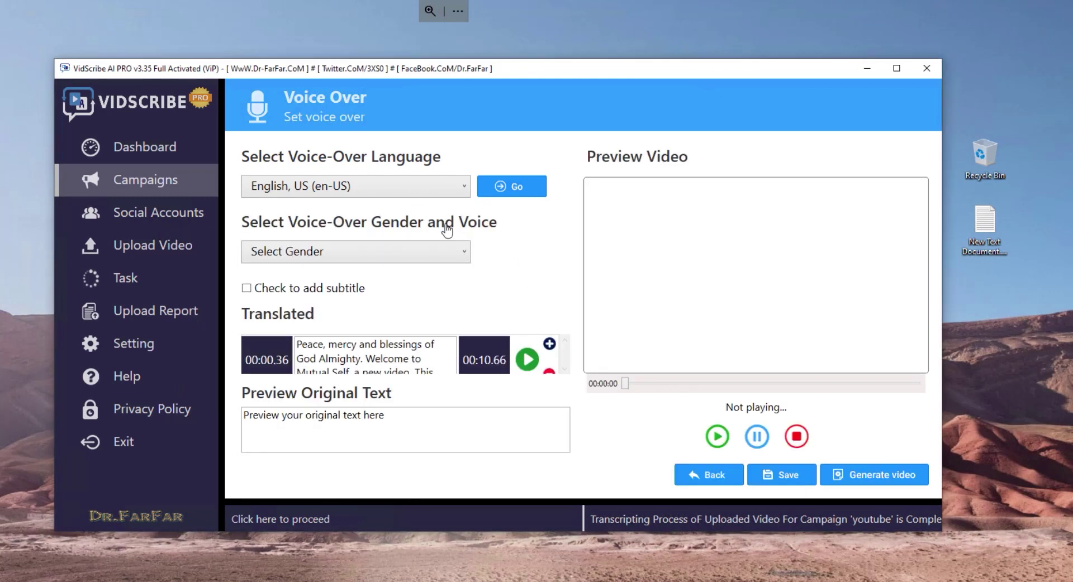
{"action": "left_click", "coordinate": [551, 238]}
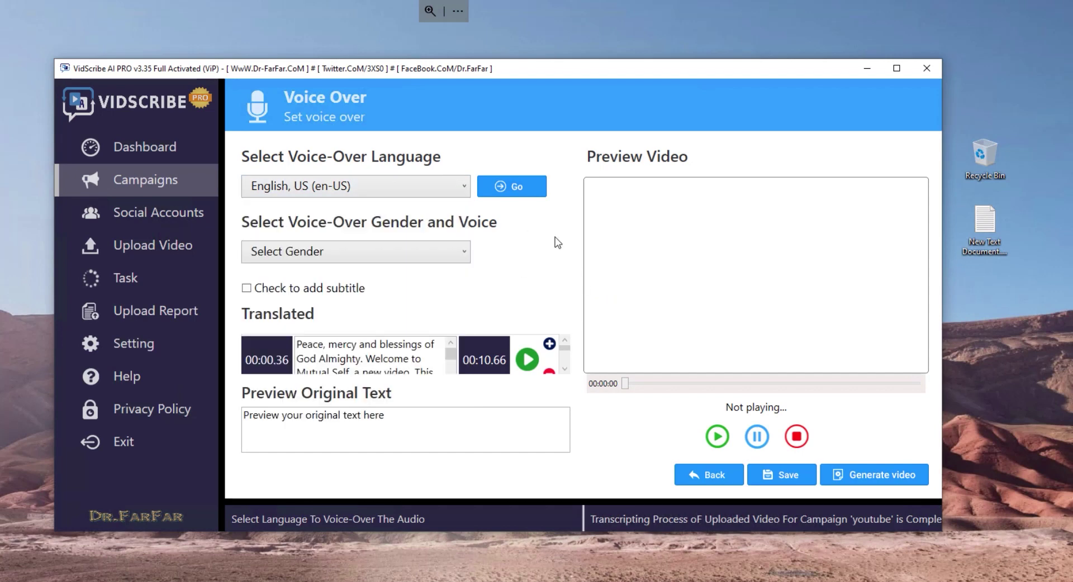
{"action": "left_click", "coordinate": [448, 258]}
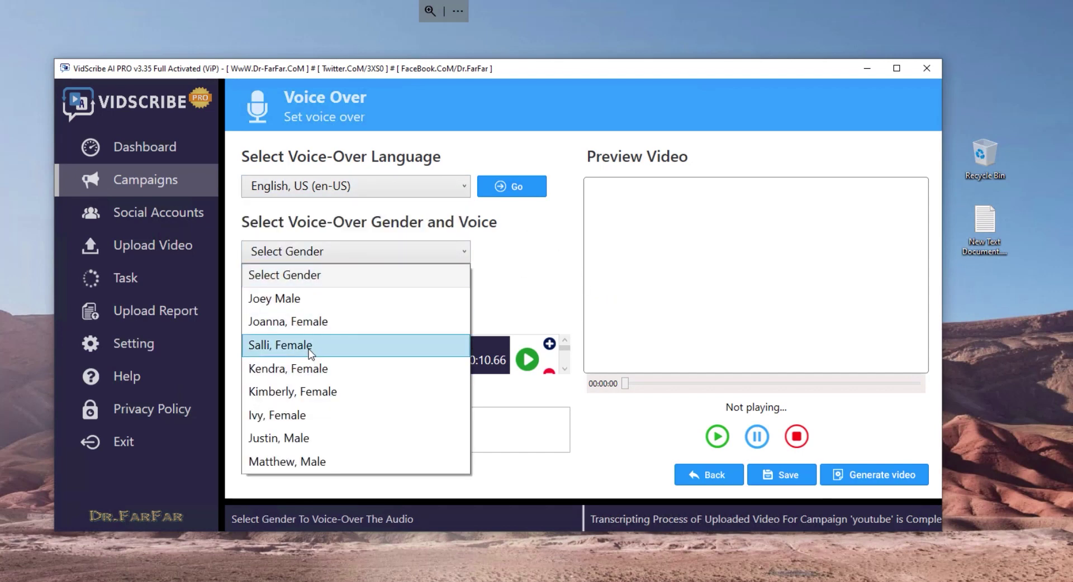
{"action": "left_click", "coordinate": [317, 421]}
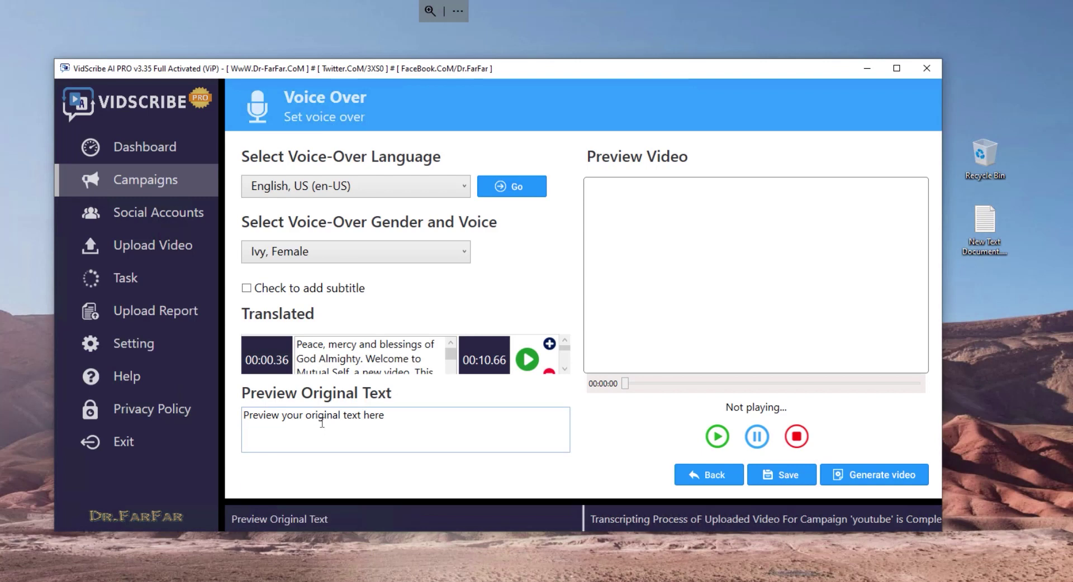
{"action": "left_click", "coordinate": [528, 360]}
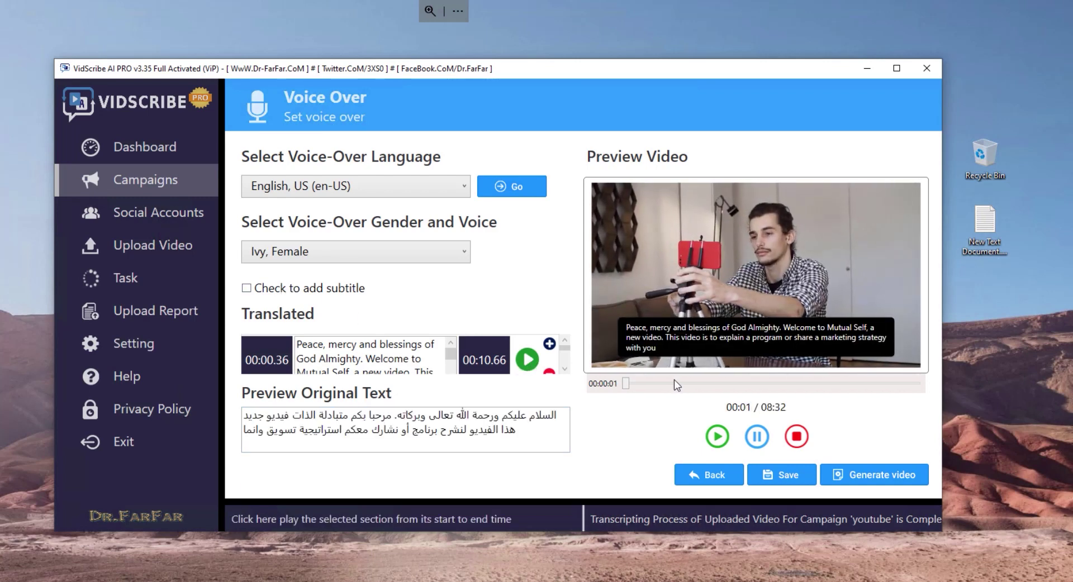
{"action": "left_click", "coordinate": [747, 433]}
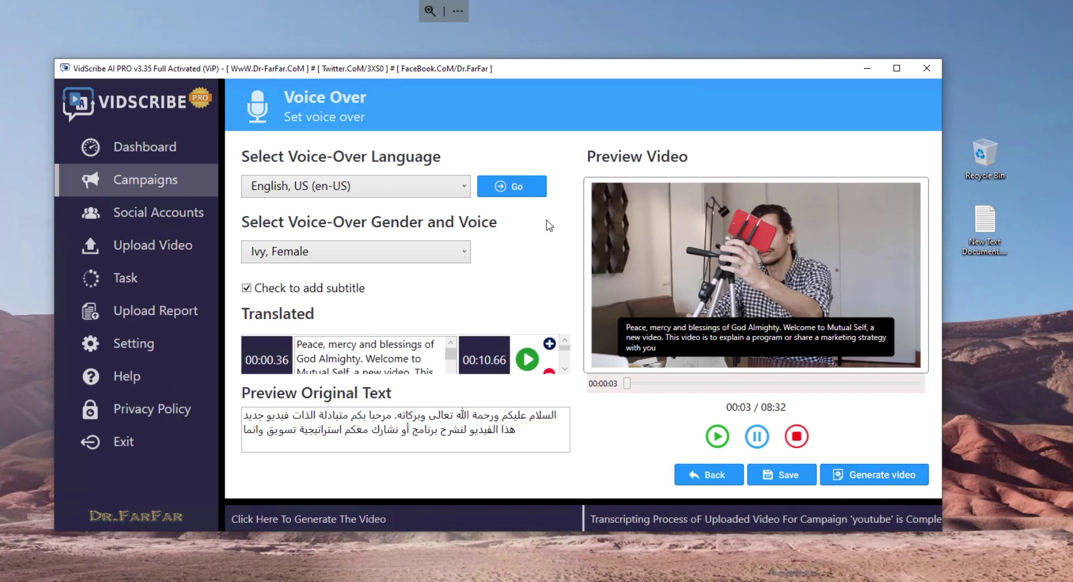
- Translate the Arabic transcript into English, accepting the one-credit charge
{"action": "left_click", "coordinate": [530, 193]}
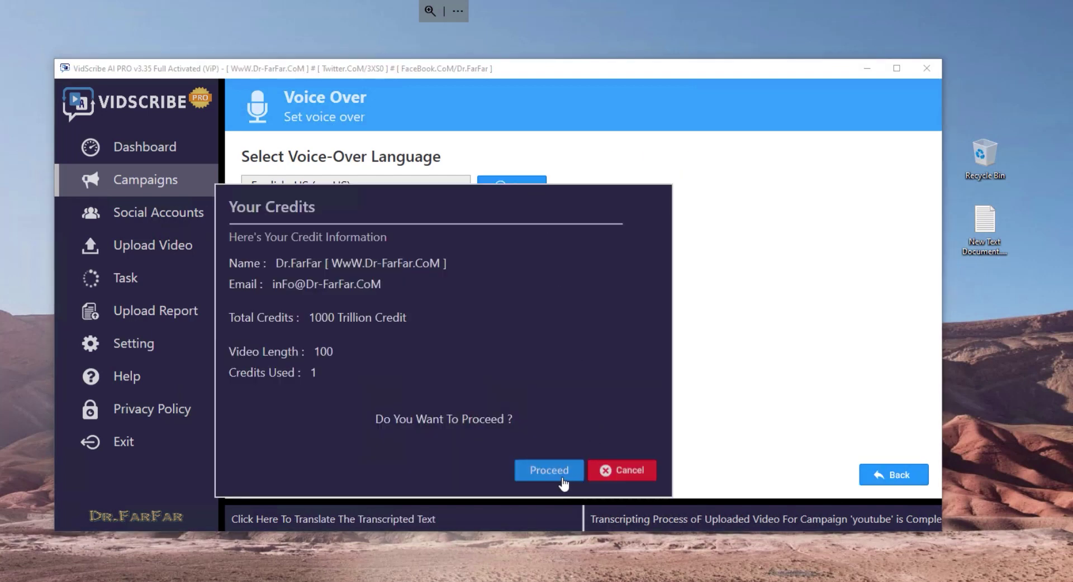
{"action": "left_click", "coordinate": [549, 472]}
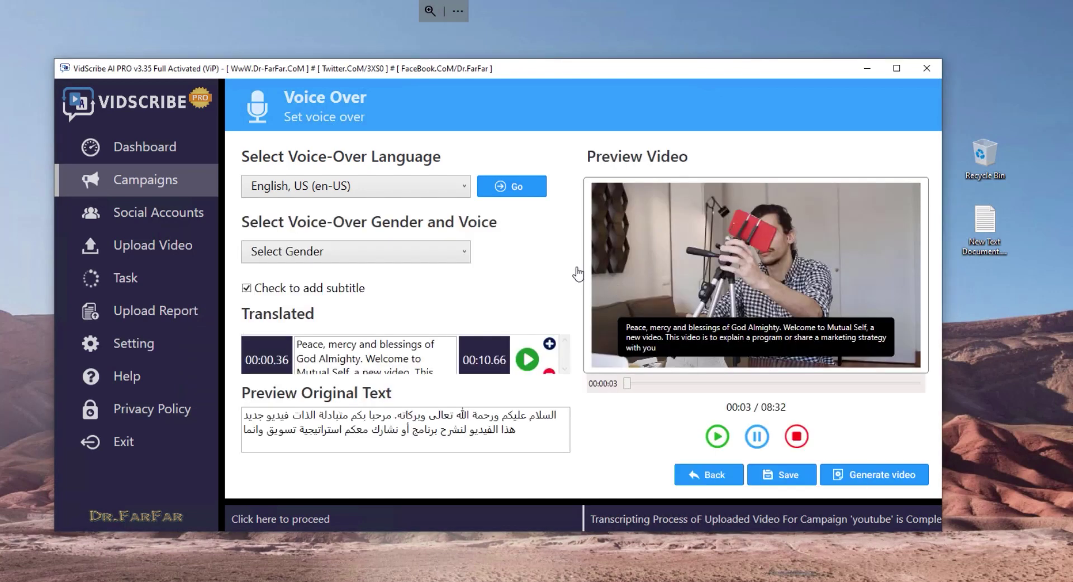
- Switch the voice-over to Joey Male and start generating the video
{"action": "left_click", "coordinate": [457, 253]}
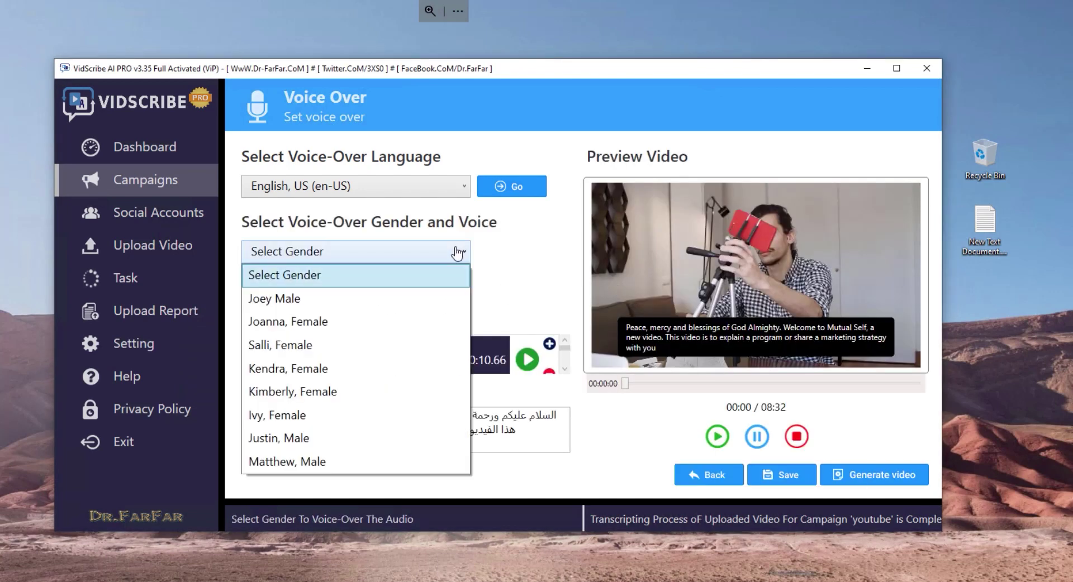
{"action": "left_click", "coordinate": [283, 300]}
{"action": "left_click", "coordinate": [870, 484]}
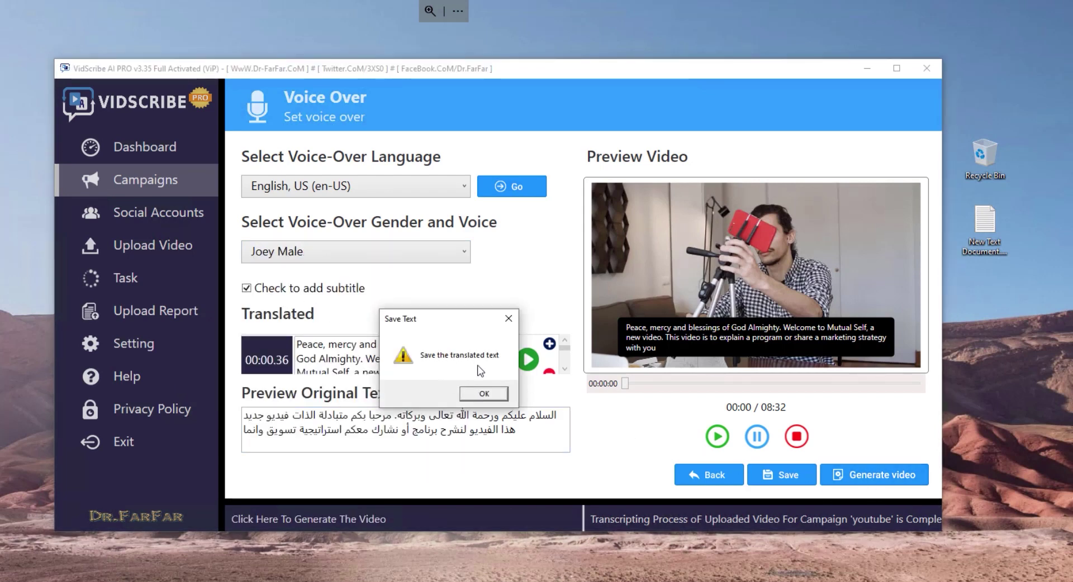
- Save the translated text and save the voice-over video as 222 on the Desktop
{"action": "left_click", "coordinate": [485, 394]}
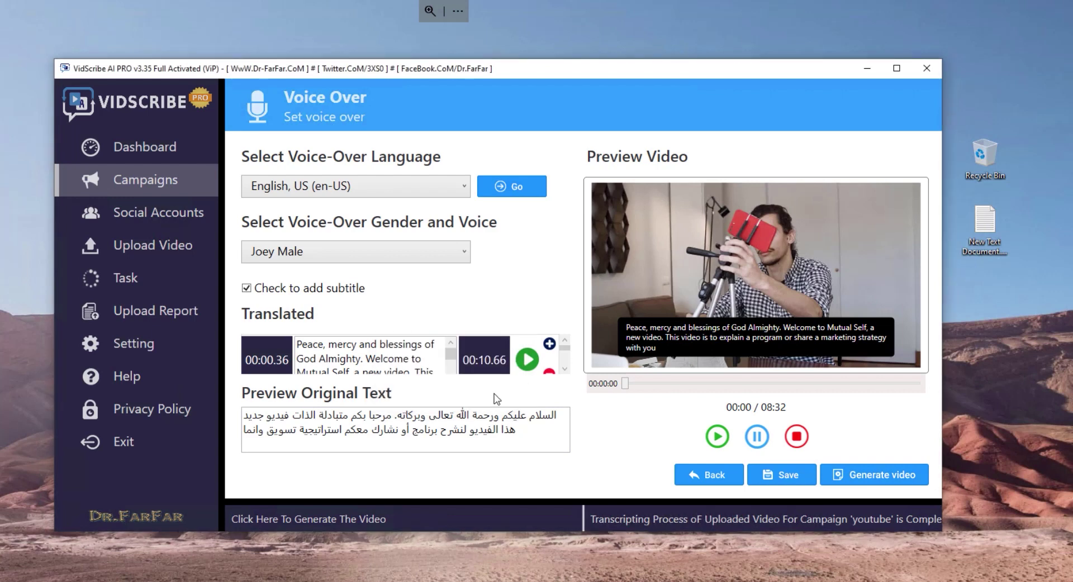
{"action": "left_click", "coordinate": [789, 476]}
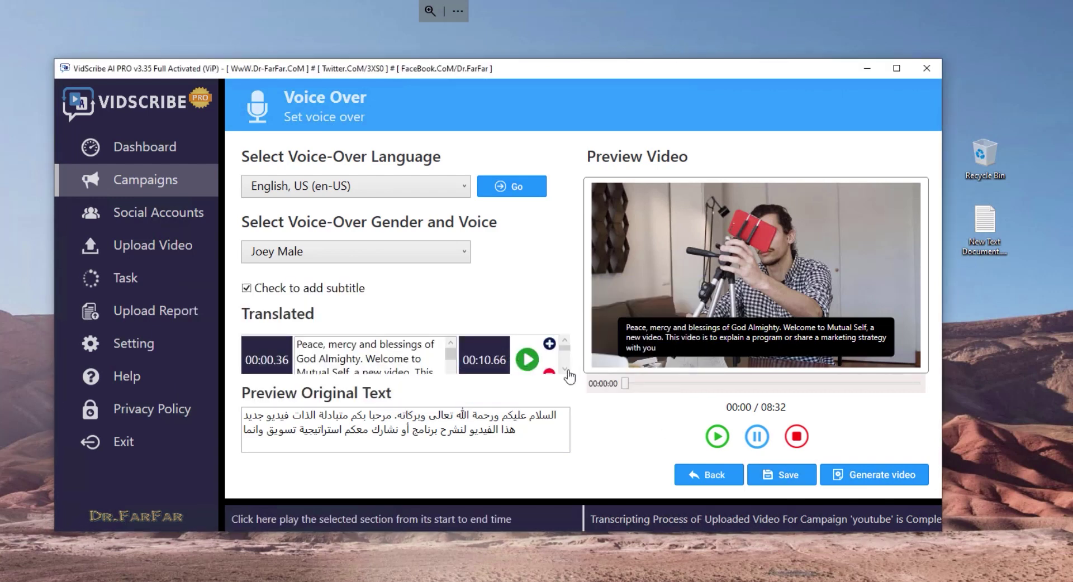
{"action": "left_click", "coordinate": [863, 477]}
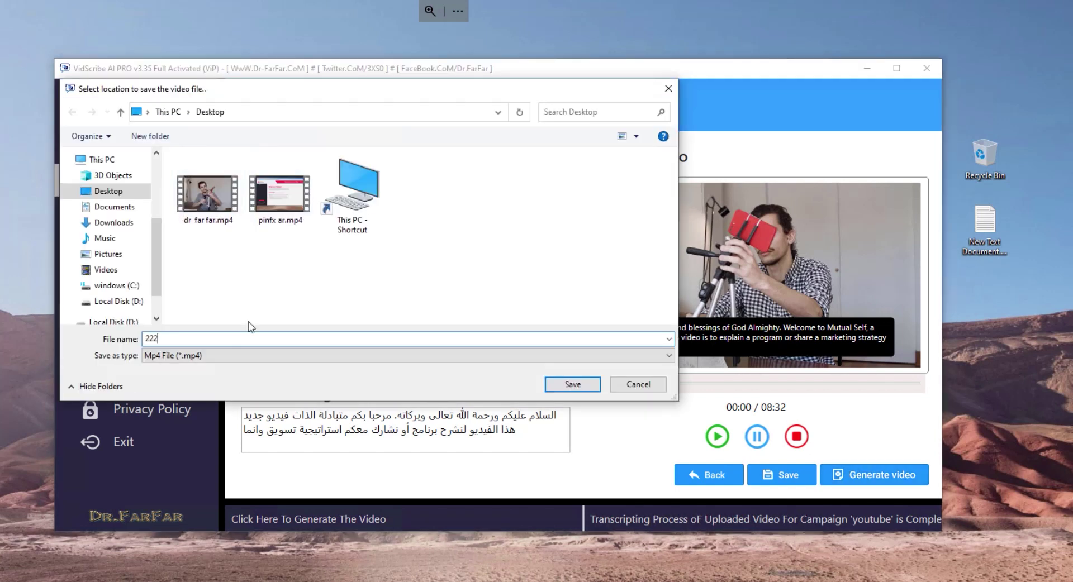
{"action": "left_click", "coordinate": [573, 385]}
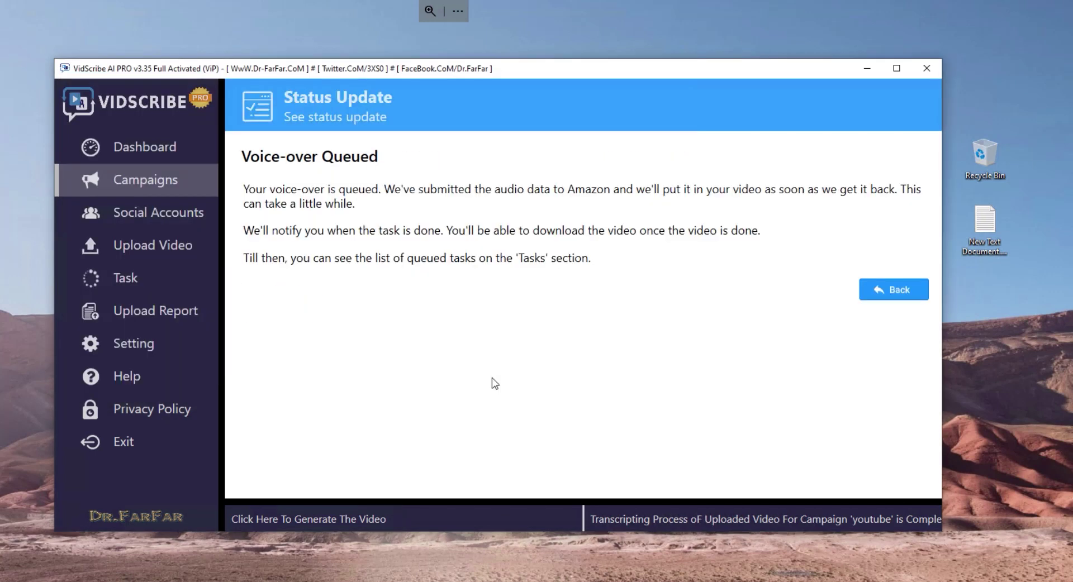
- Go back and look over the Social Accounts page and its add-account platforms
{"action": "left_click", "coordinate": [895, 290]}
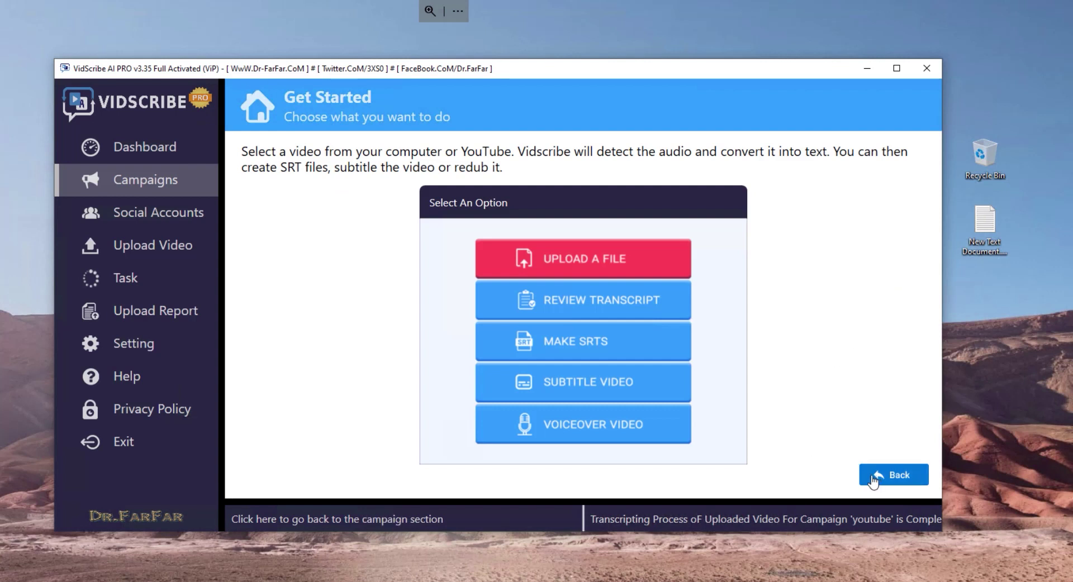
{"action": "left_click", "coordinate": [161, 218]}
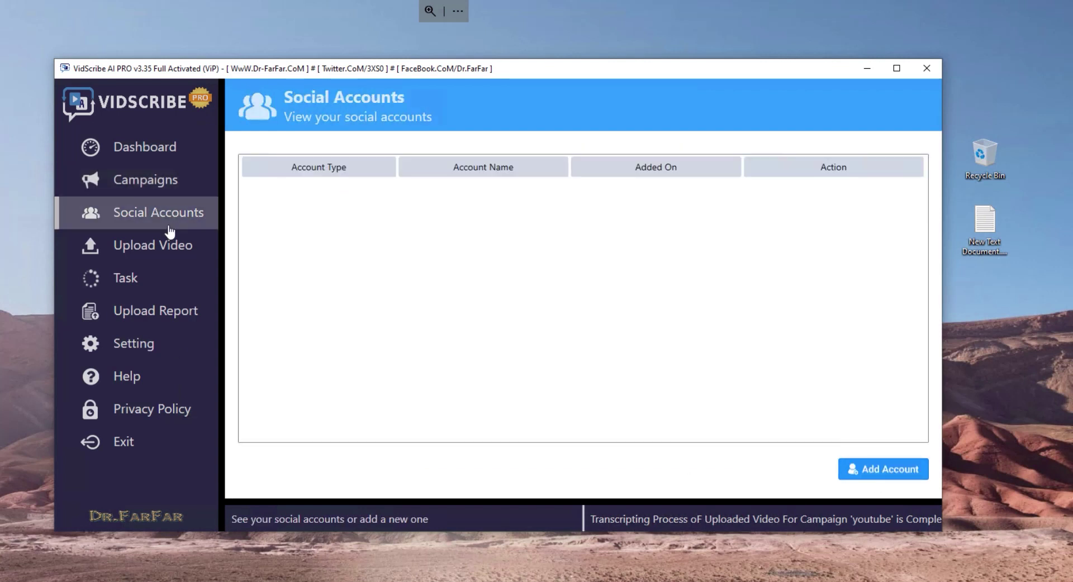
{"action": "left_click", "coordinate": [893, 470]}
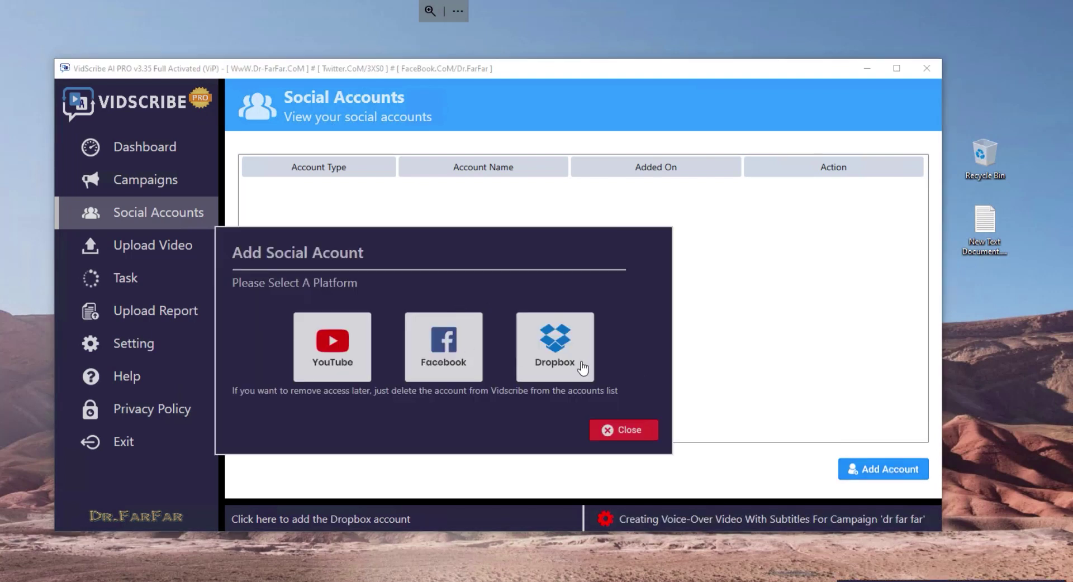
{"action": "left_click", "coordinate": [641, 436]}
- Check the Upload Video campaign list, then view the Task page showing dr far far processing
{"action": "left_click", "coordinate": [159, 247]}
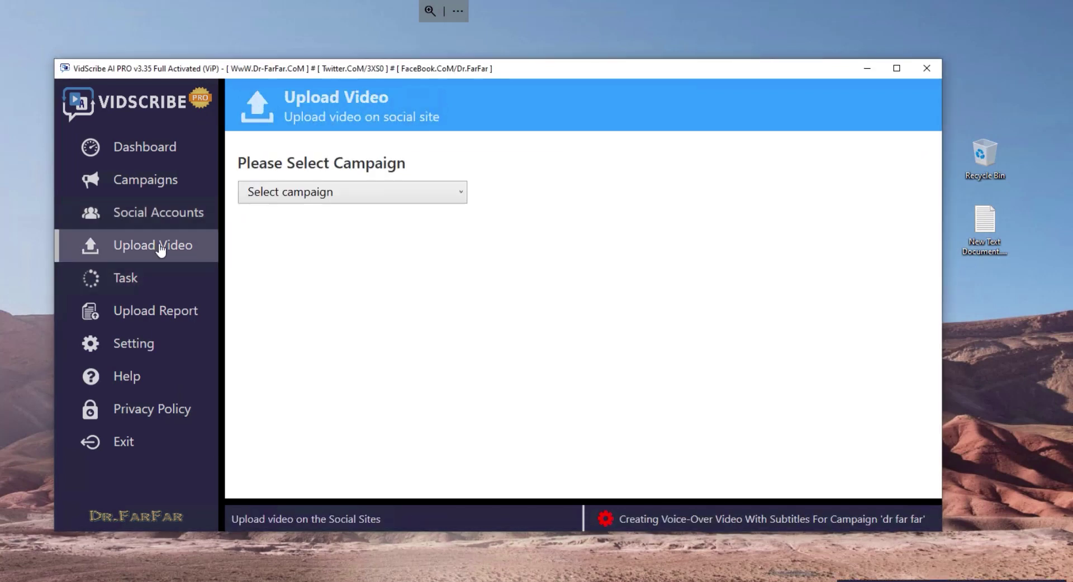
{"action": "left_click", "coordinate": [297, 197]}
{"action": "left_click", "coordinate": [427, 200]}
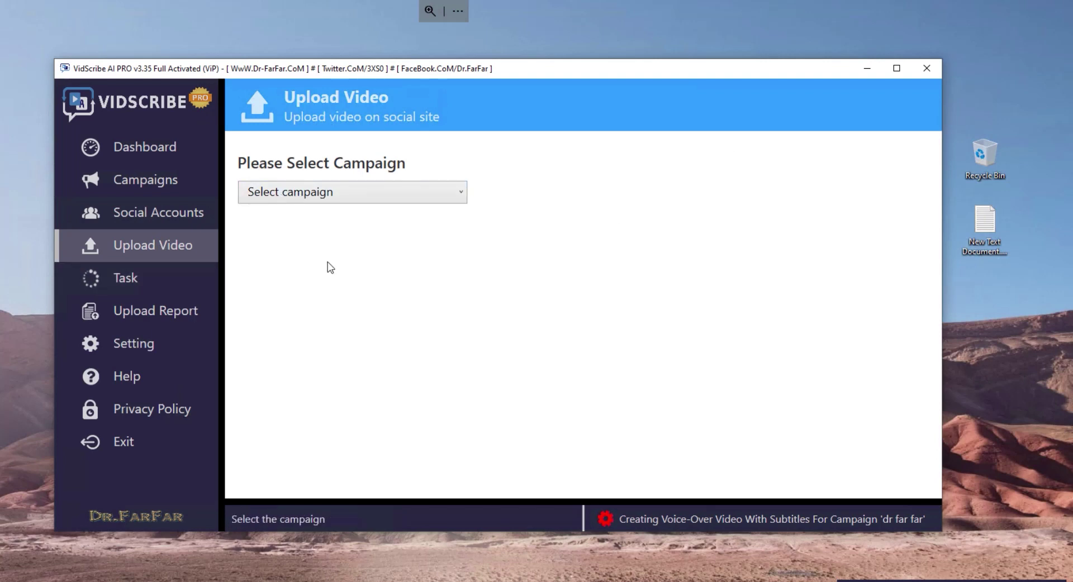
{"action": "left_click", "coordinate": [124, 278]}
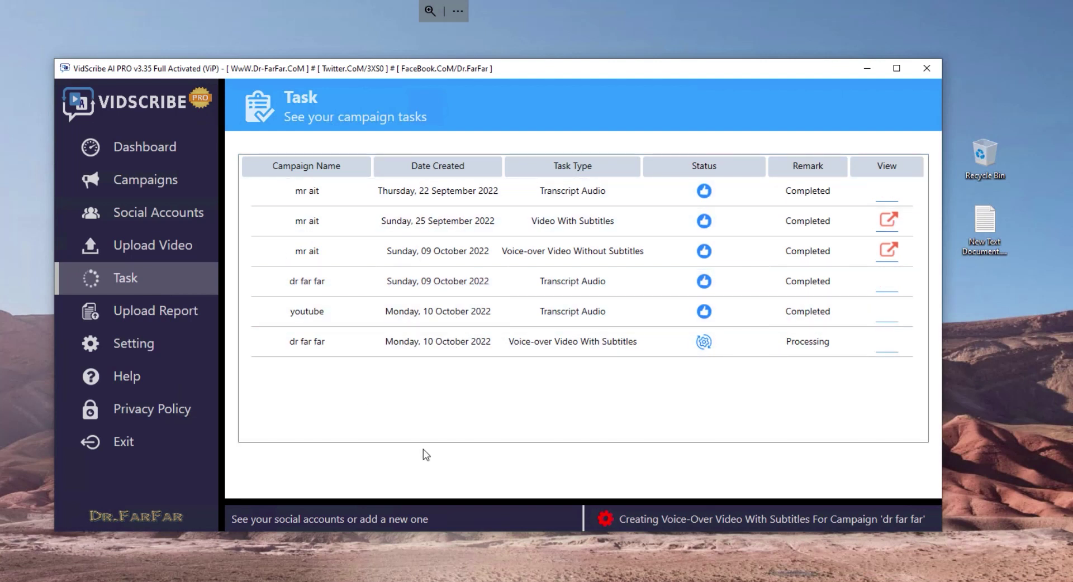
- Browse Upload Report, Settings with its Amazon AWS limits tab, and Help, ending on the Dashboard
{"action": "left_click", "coordinate": [164, 315]}
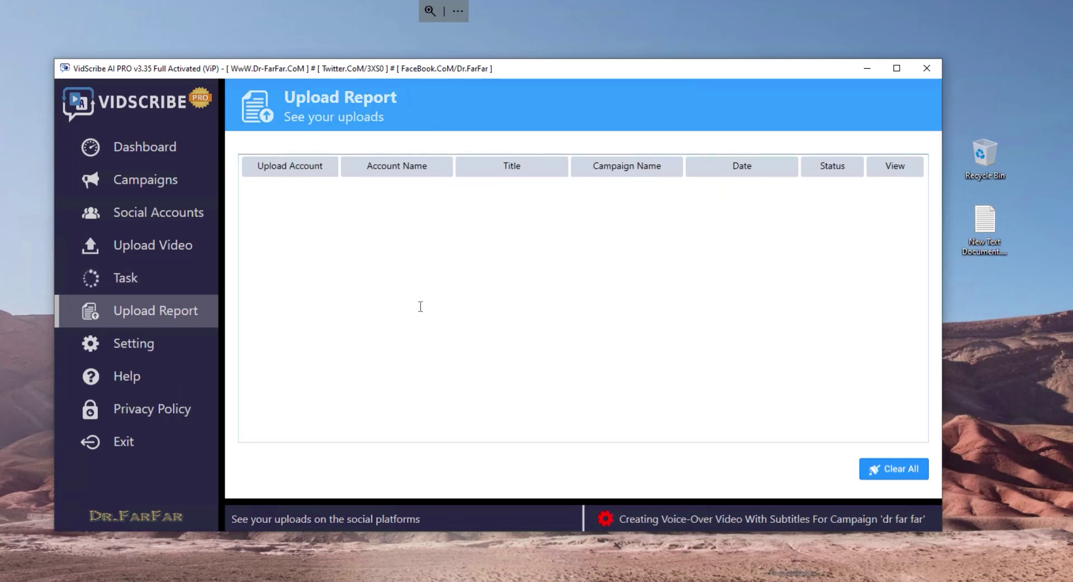
{"action": "left_click", "coordinate": [154, 355]}
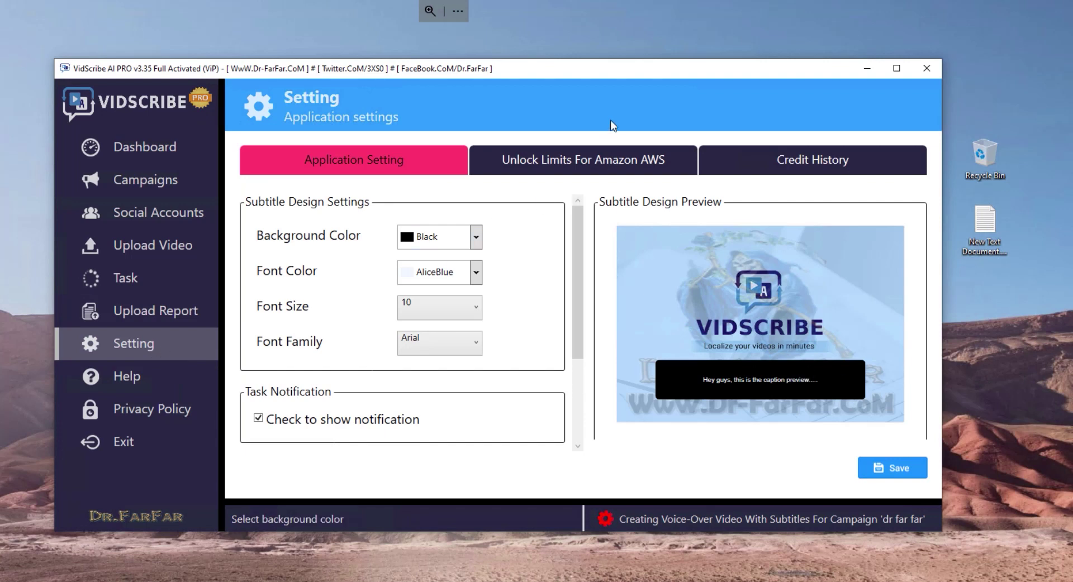
{"action": "left_click", "coordinate": [611, 162]}
{"action": "left_click", "coordinate": [375, 167]}
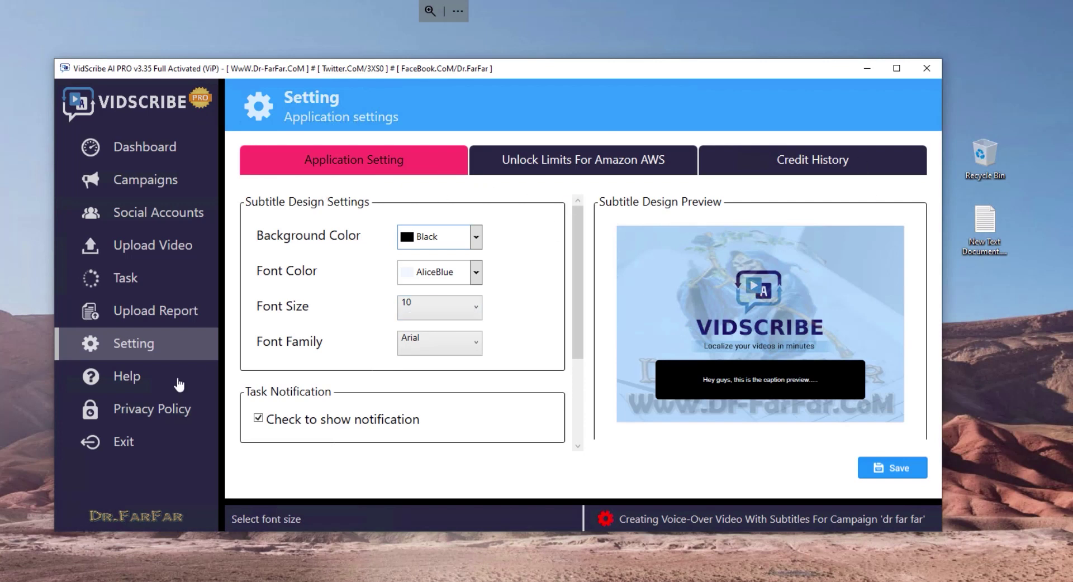
{"action": "left_click", "coordinate": [157, 384]}
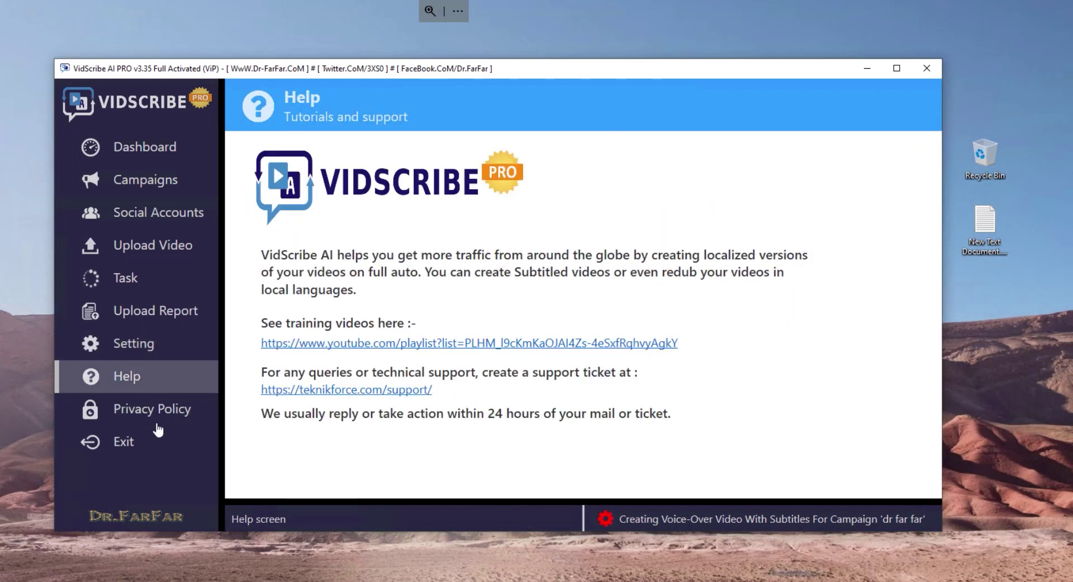
{"action": "left_click", "coordinate": [169, 154]}
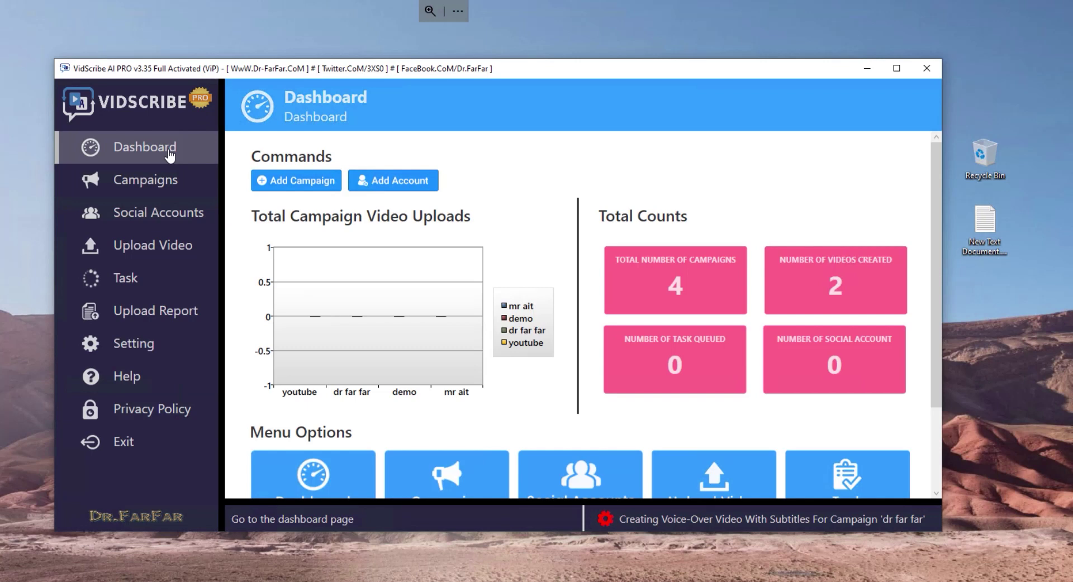
- Scroll the Dashboard, maximize and restore the window, then open the Campaigns list
{"action": "scroll", "coordinate": [611, 156], "scroll_direction": "down", "scroll_amount": 2}
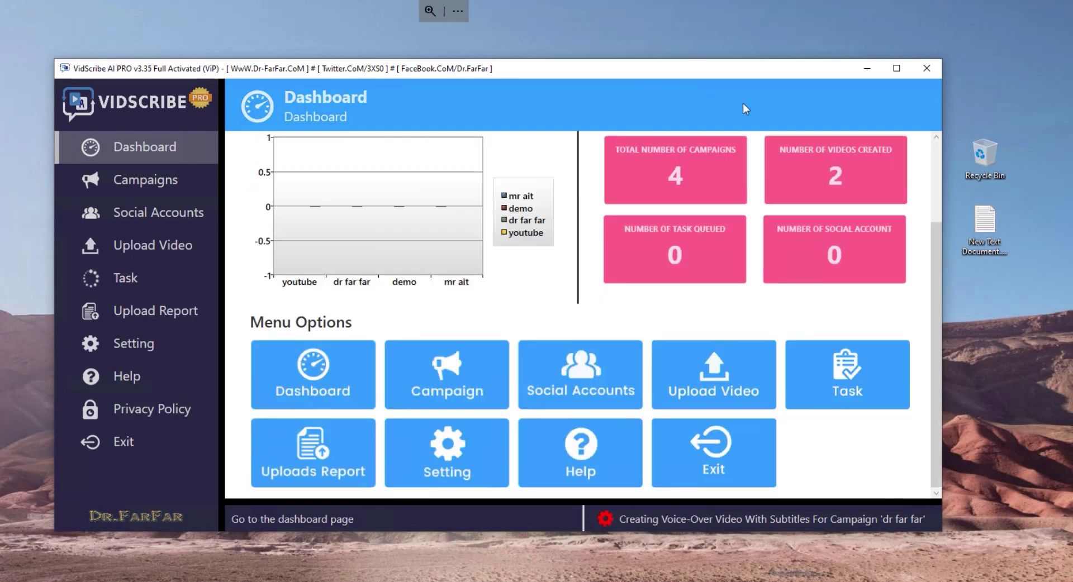
{"action": "left_click", "coordinate": [897, 70]}
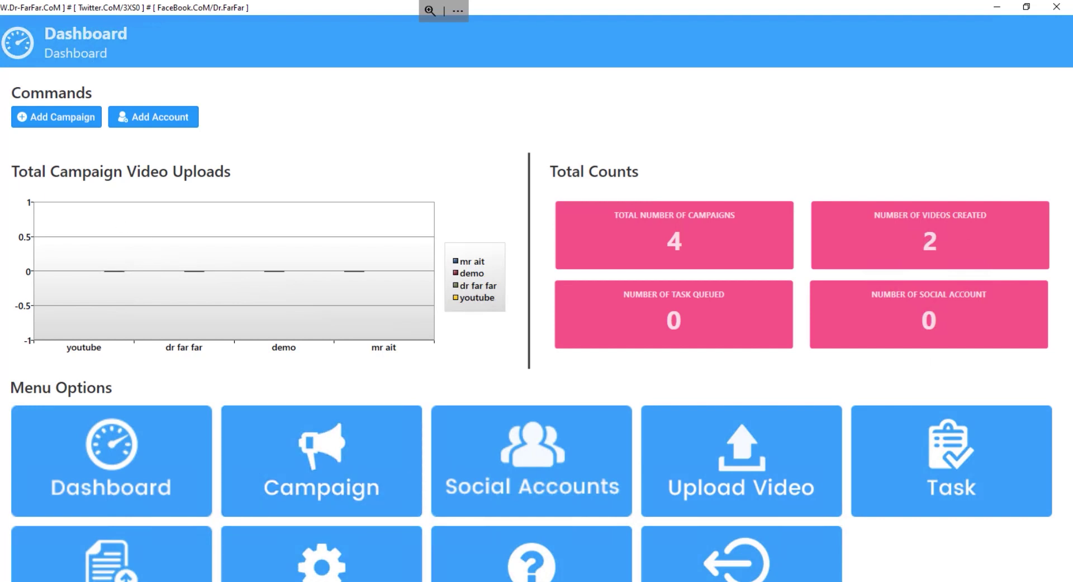
{"action": "left_click", "coordinate": [1026, 7]}
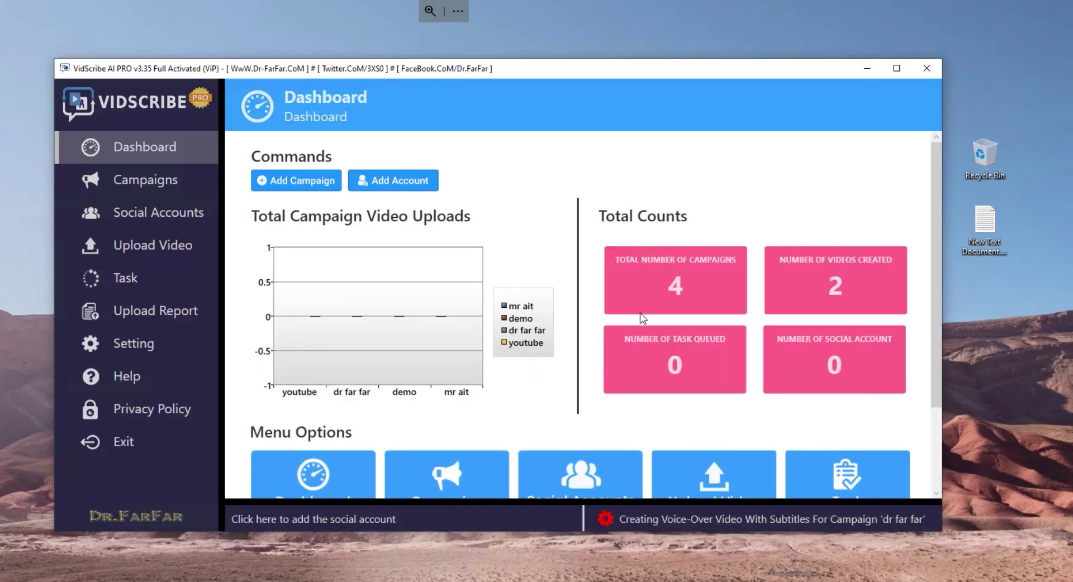
{"action": "left_click", "coordinate": [171, 189]}
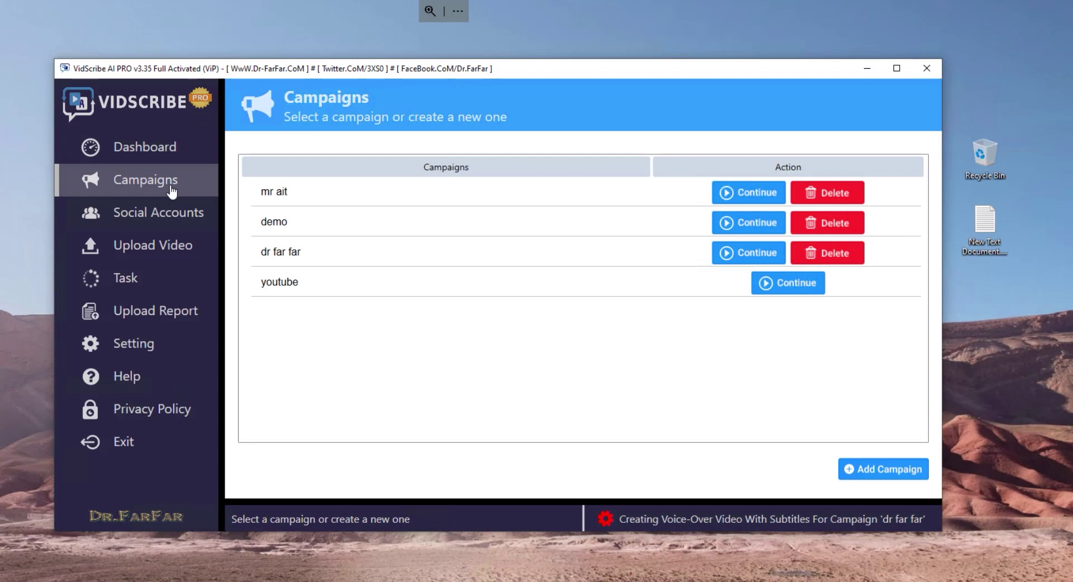